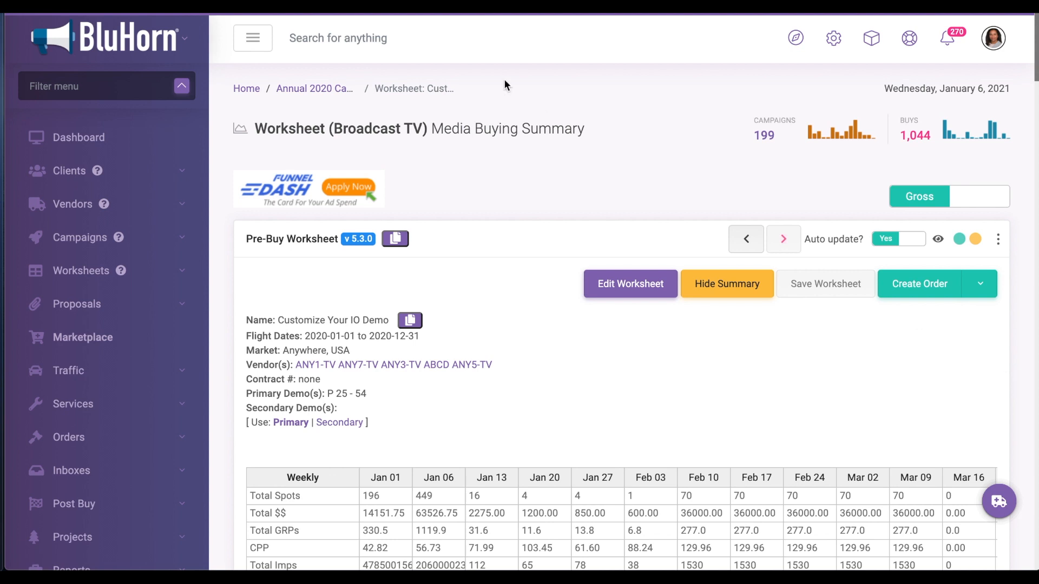
# Examine the Broadcast TV worksheet's media type, market and weekly totals across the flight dates.
pyautogui.moveTo(424, 129); pyautogui.dragTo(333, 132)
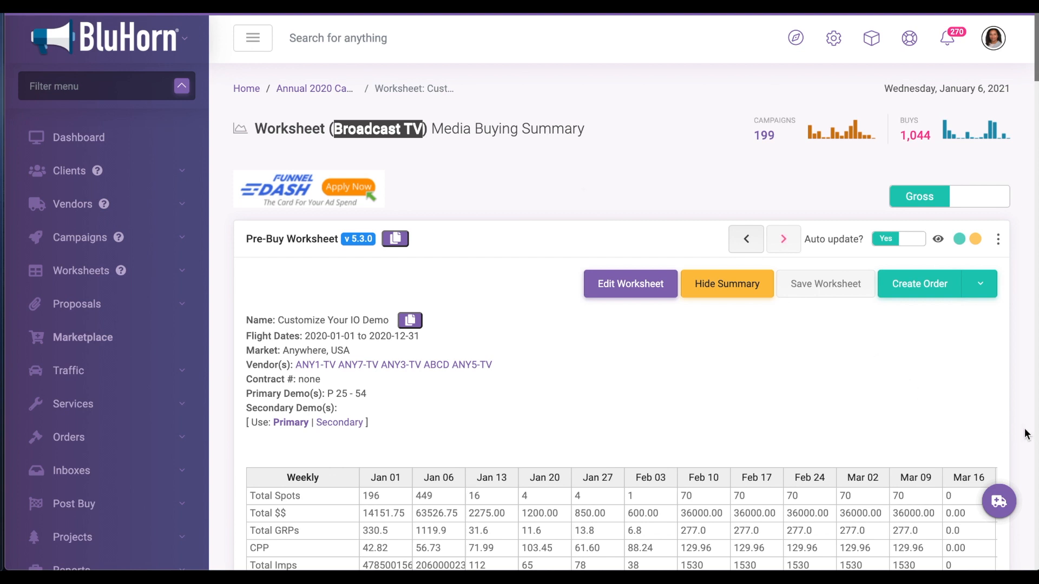
pyautogui.scroll(-3, 1024, 432)
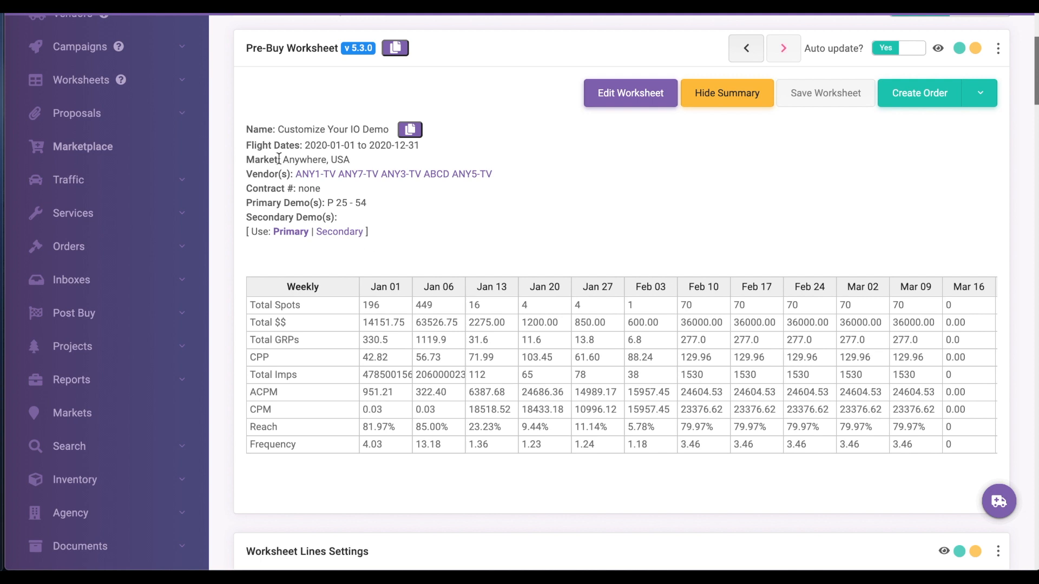
pyautogui.moveTo(281, 161); pyautogui.dragTo(346, 162)
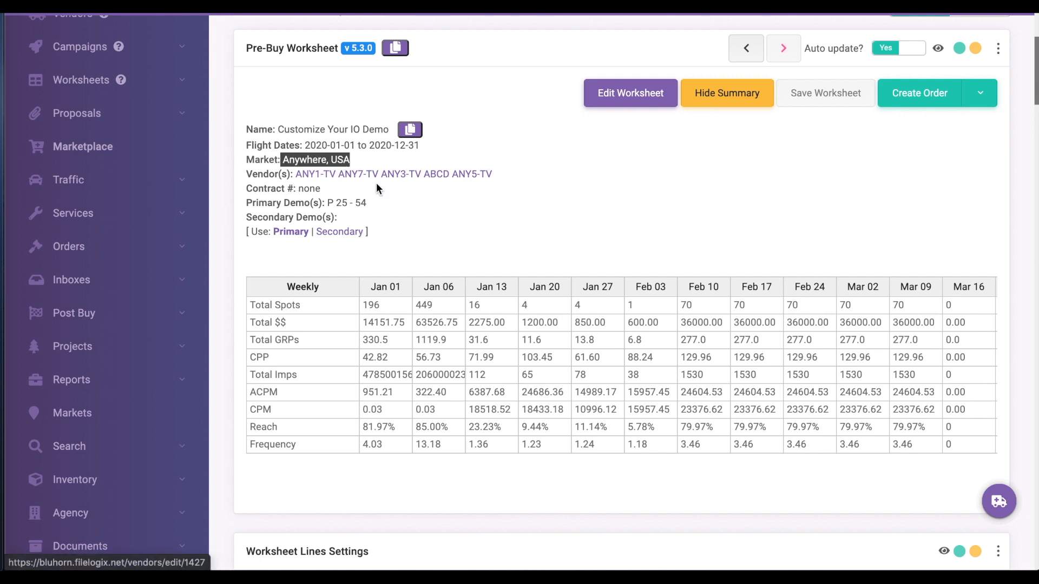
pyautogui.click(780, 193)
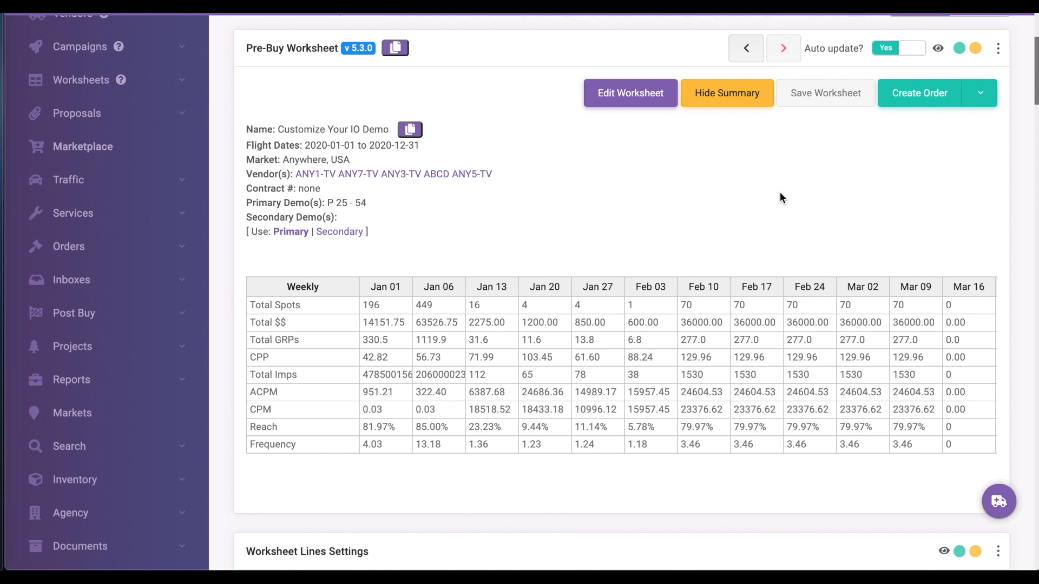
pyautogui.scroll(-2, 780, 193)
pyautogui.hscroll(2, 835, 281)
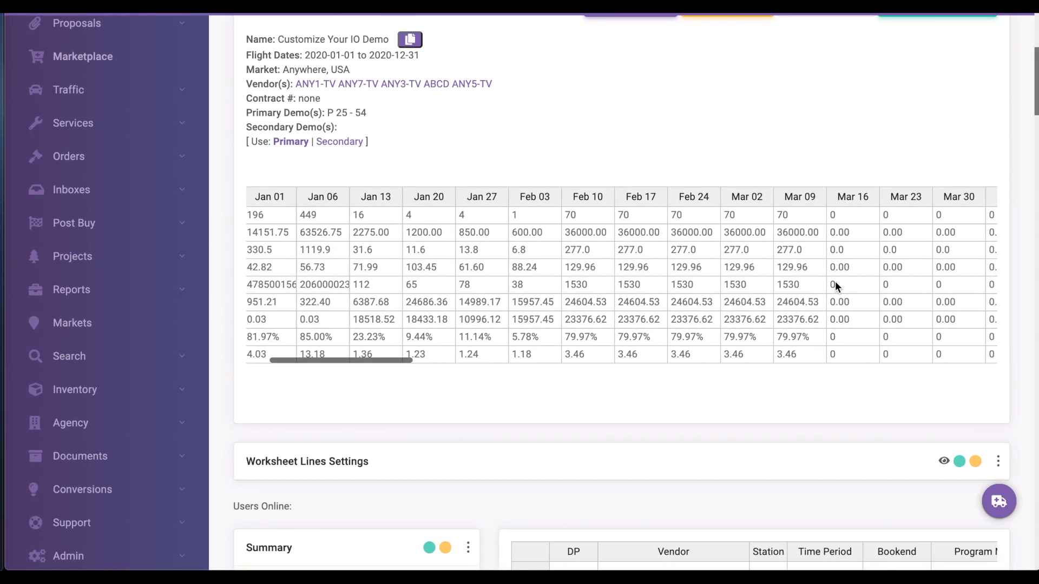
pyautogui.hscroll(10, 835, 282)
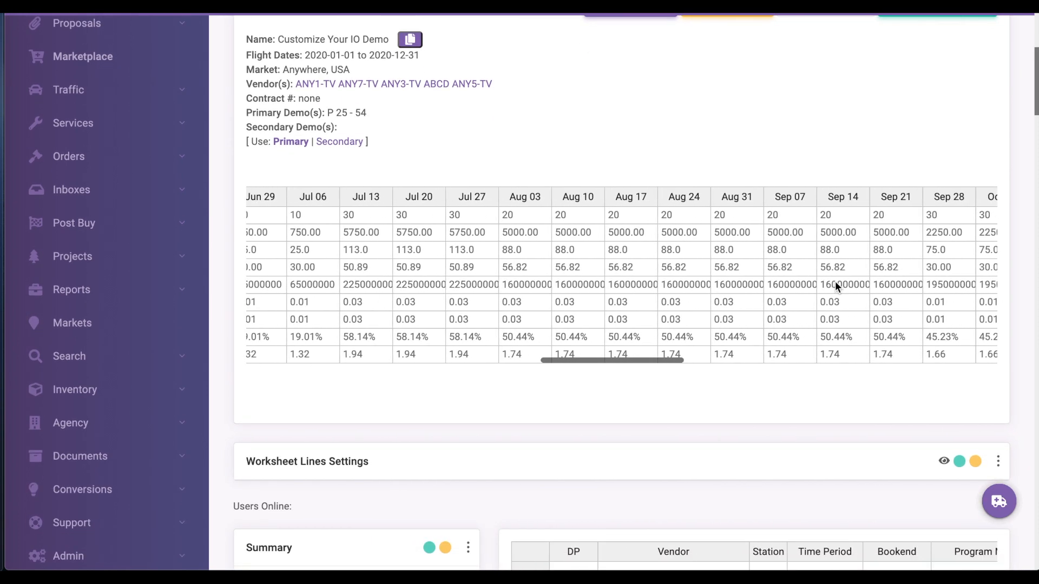
pyautogui.hscroll(-10, 835, 282)
pyautogui.scroll(-1, 1021, 417)
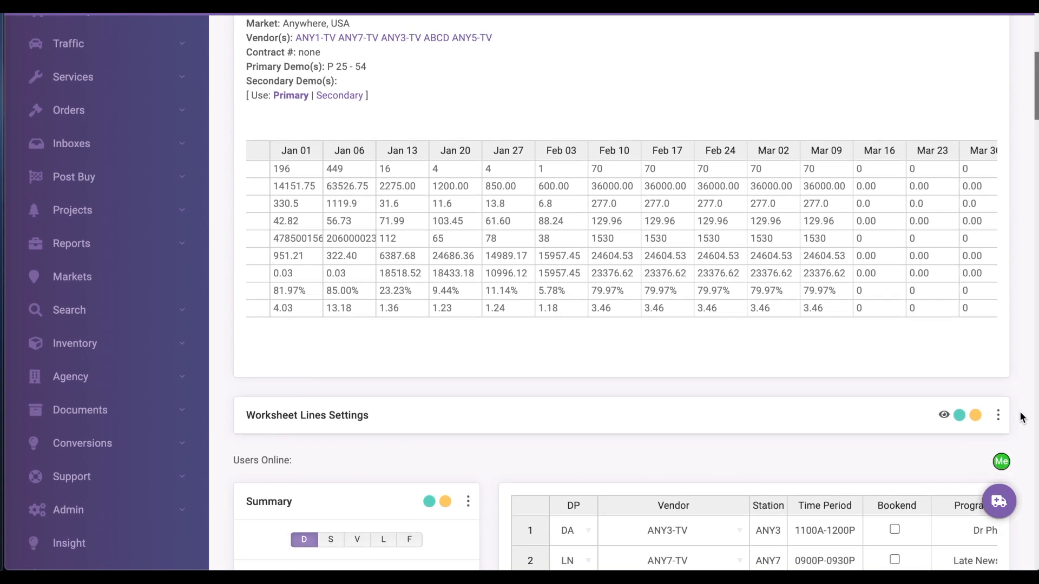
# Hide the summary panel beside the worksheet lines and collapse the main navigation sidebar to widen the grid.
pyautogui.scroll(-7, 1021, 416)
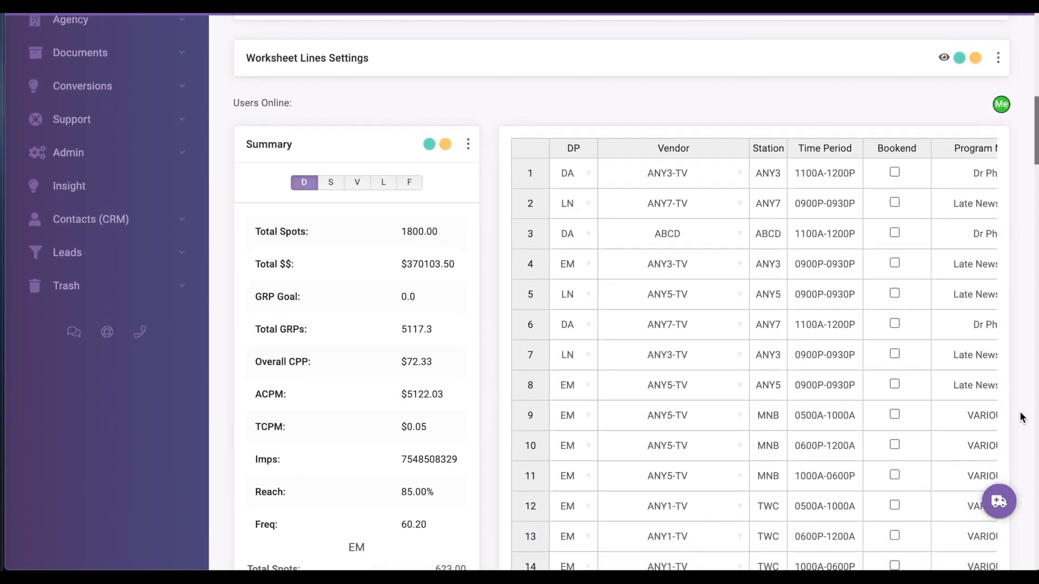
pyautogui.scroll(-2, 1021, 416)
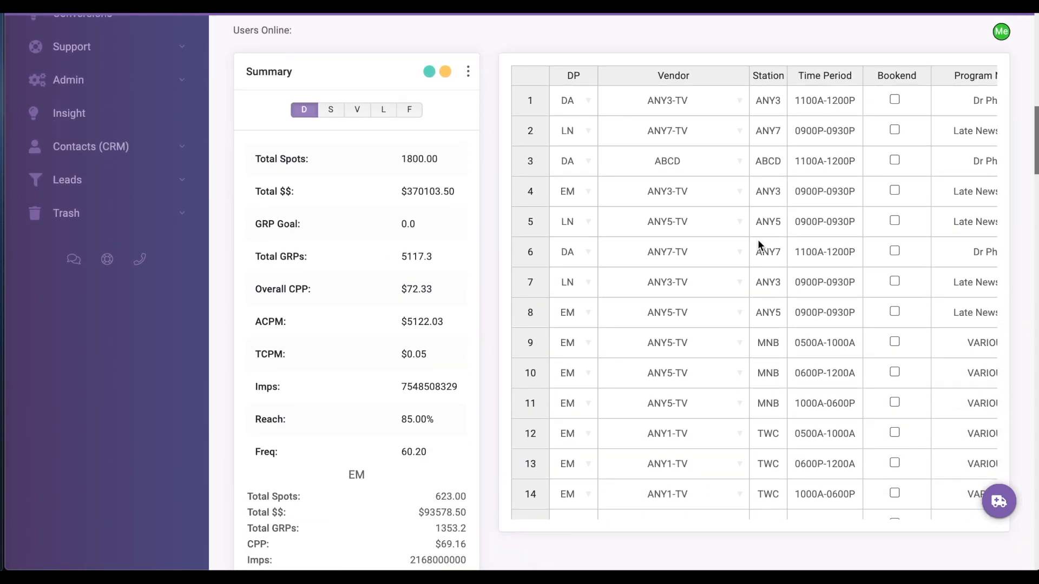
pyautogui.scroll(-1, 757, 242)
pyautogui.hscroll(6, 757, 242)
pyautogui.hscroll(1, 758, 244)
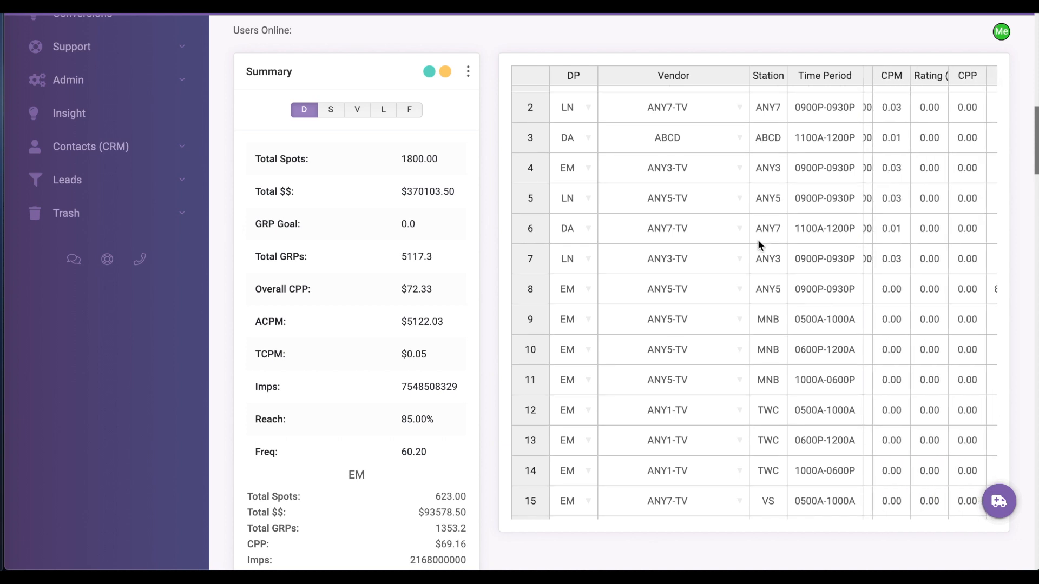
pyautogui.click(468, 77)
pyautogui.click(392, 205)
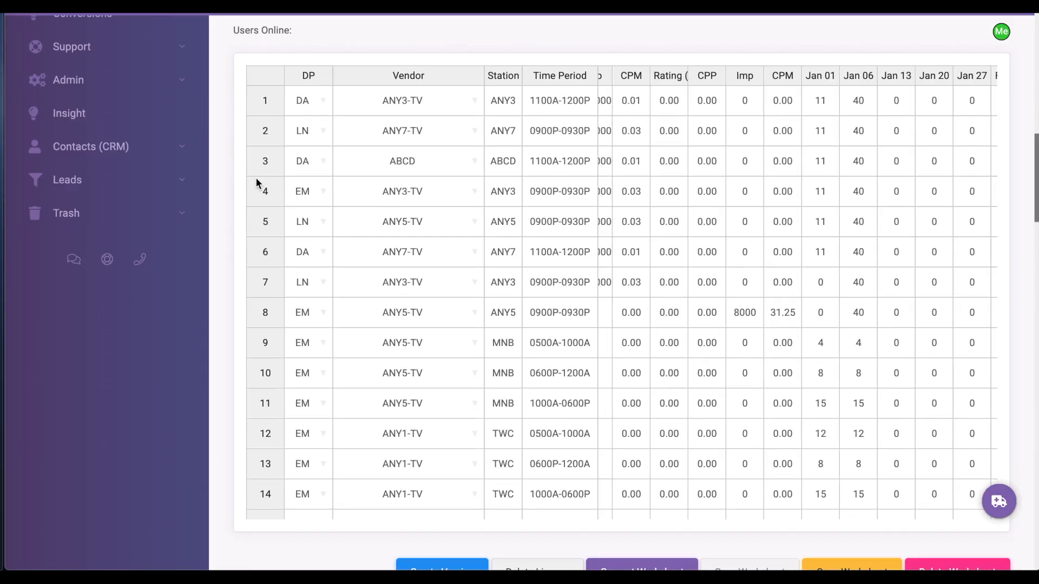
pyautogui.scroll(5, 213, 183)
pyautogui.click(242, 62)
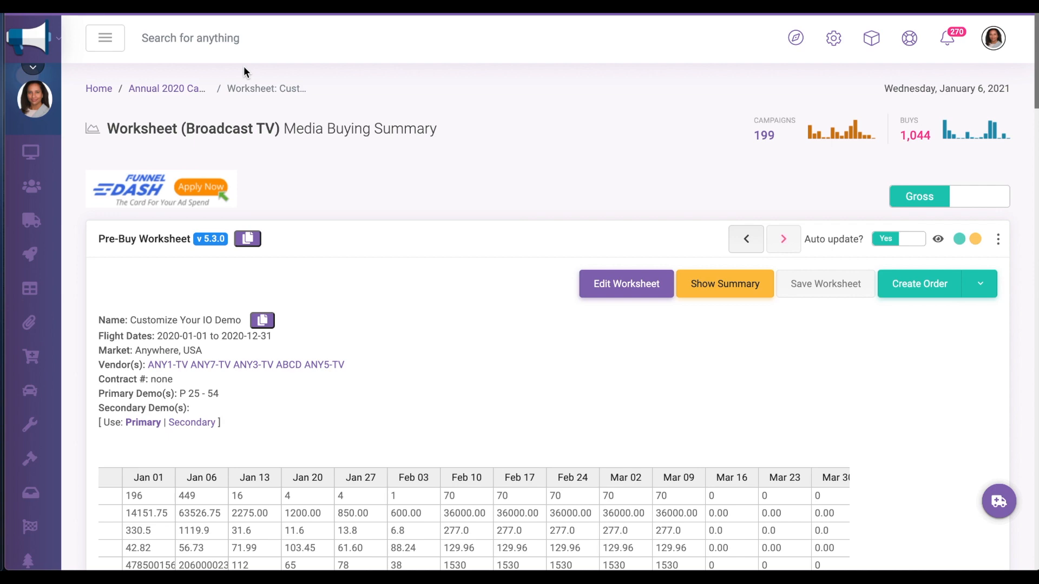
# Review the worksheet lines and expand the Station Orders Settings section below the worksheet actions.
pyautogui.scroll(-2, 1023, 392)
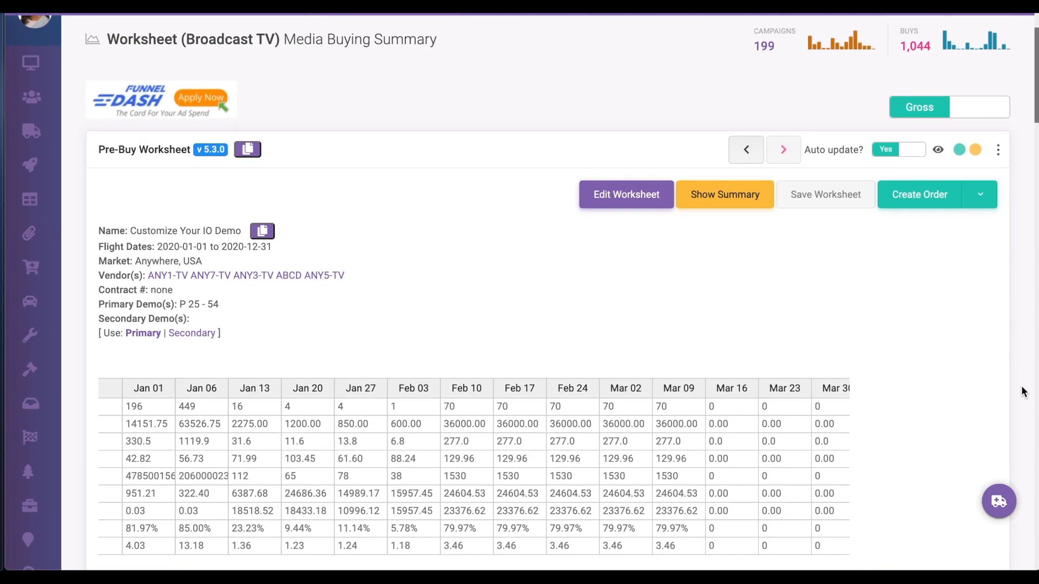
pyautogui.scroll(-8, 1022, 392)
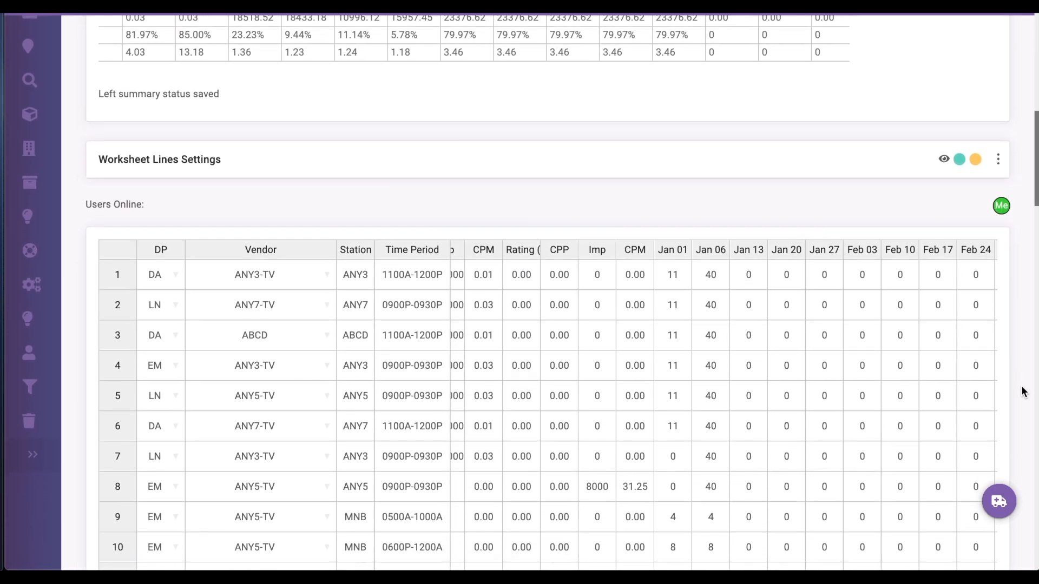
pyautogui.scroll(-2, 1022, 392)
pyautogui.hscroll(-5, 699, 365)
pyautogui.hscroll(-4, 699, 364)
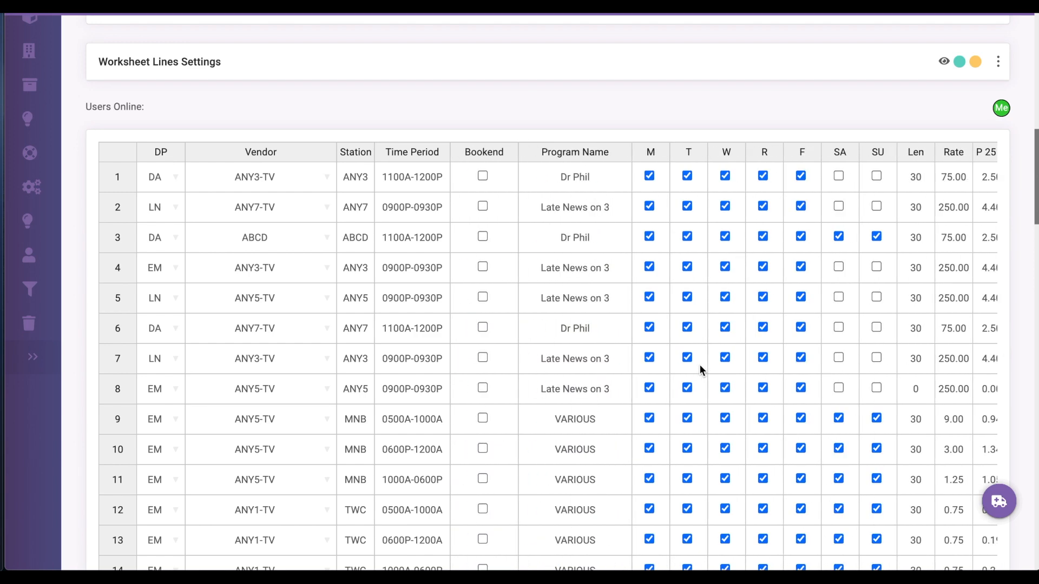
pyautogui.scroll(-10, 1019, 409)
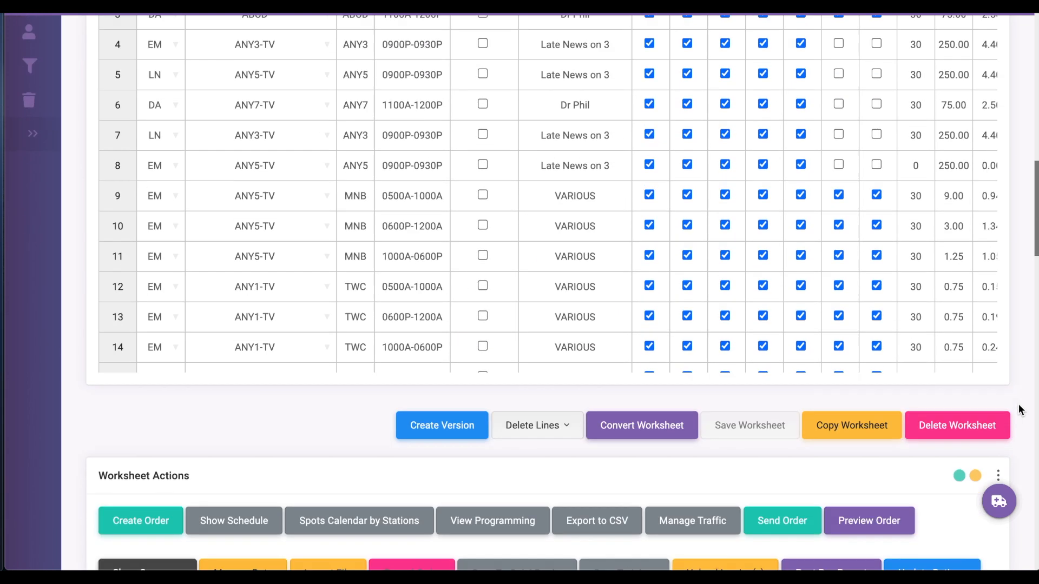
pyautogui.scroll(-2, 1019, 409)
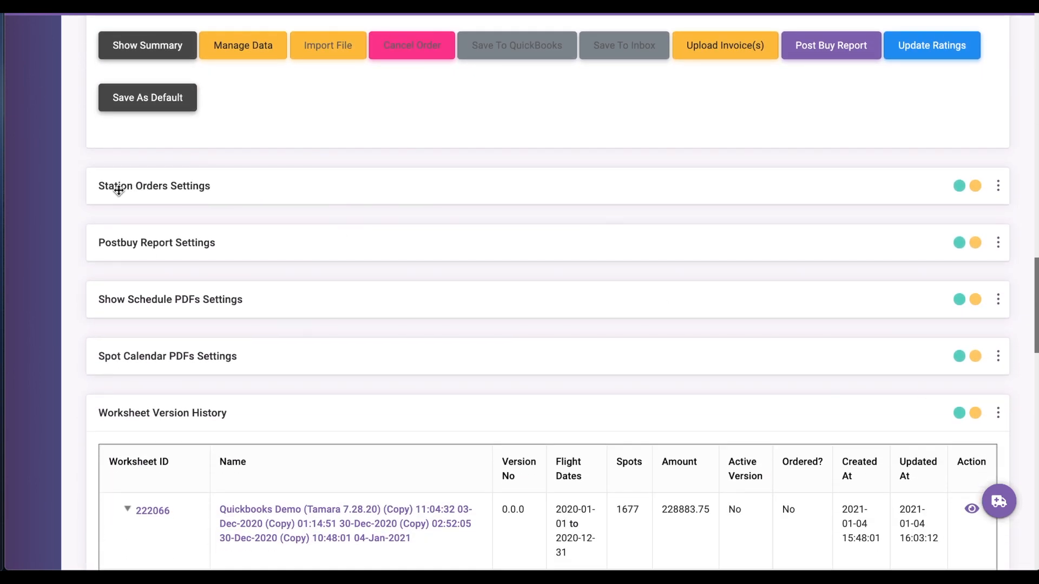
pyautogui.click(959, 186)
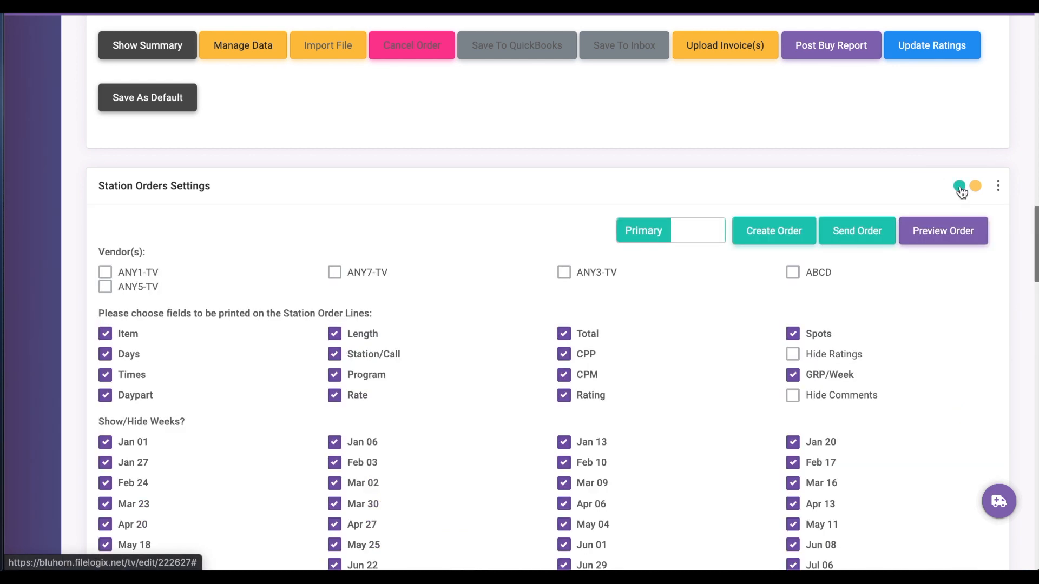
pyautogui.scroll(-3, 961, 192)
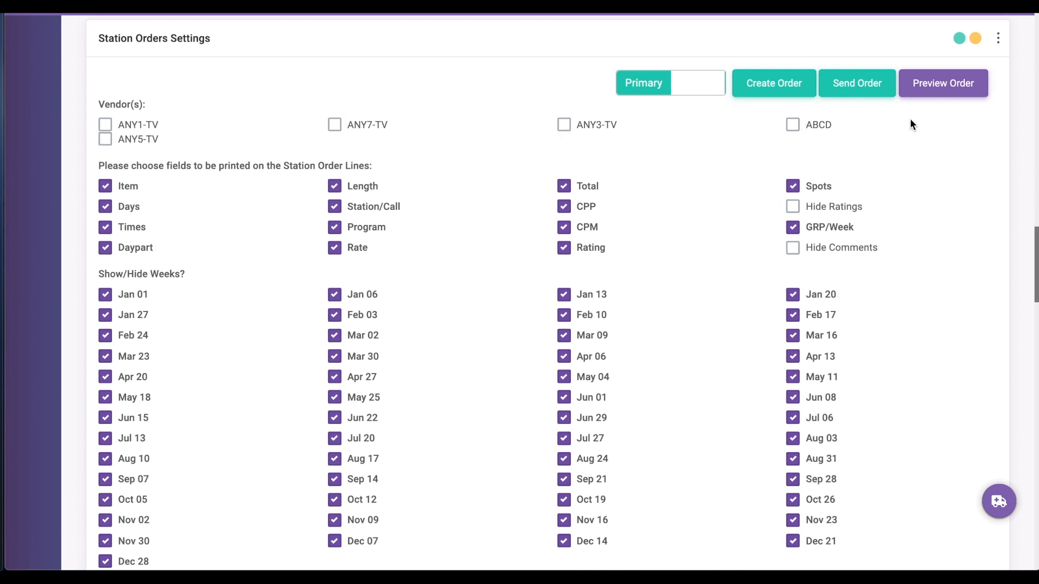
pyautogui.click(563, 125)
pyautogui.click(793, 126)
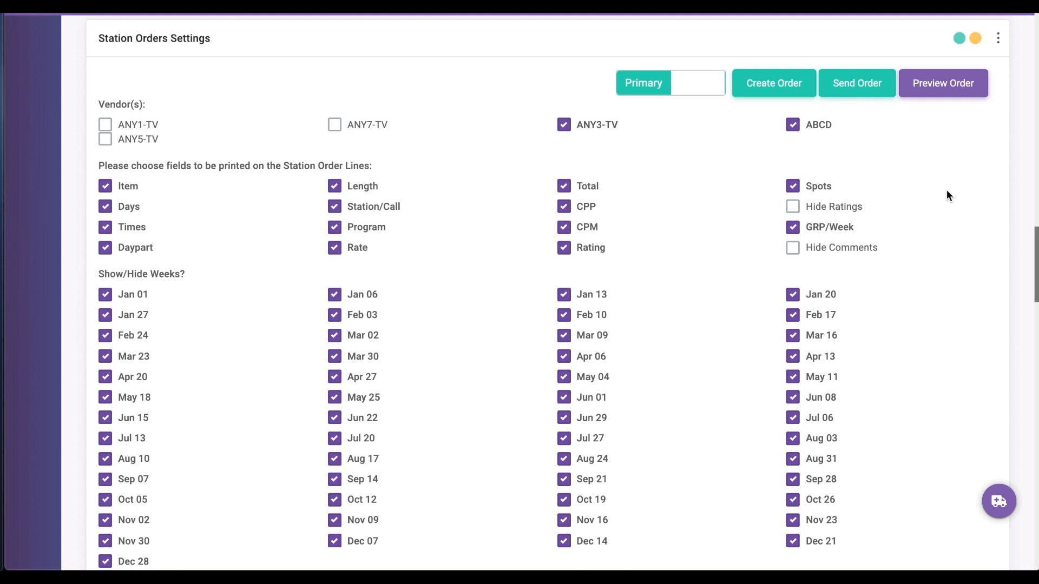
pyautogui.click(793, 125)
pyautogui.click(562, 125)
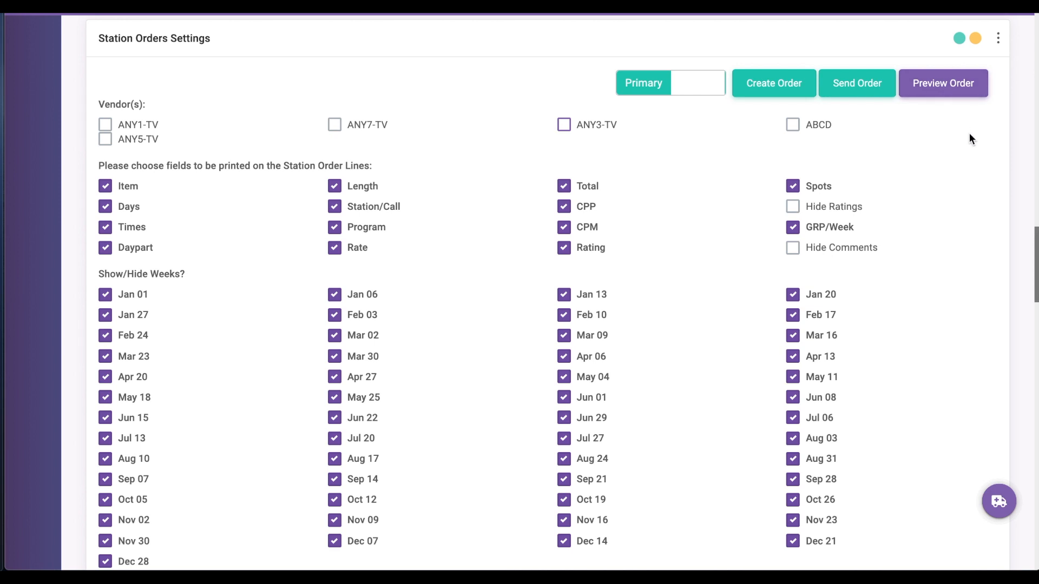
# Exclude the CPP and CPM fields from the printed station order lines.
pyautogui.scroll(-2, 968, 135)
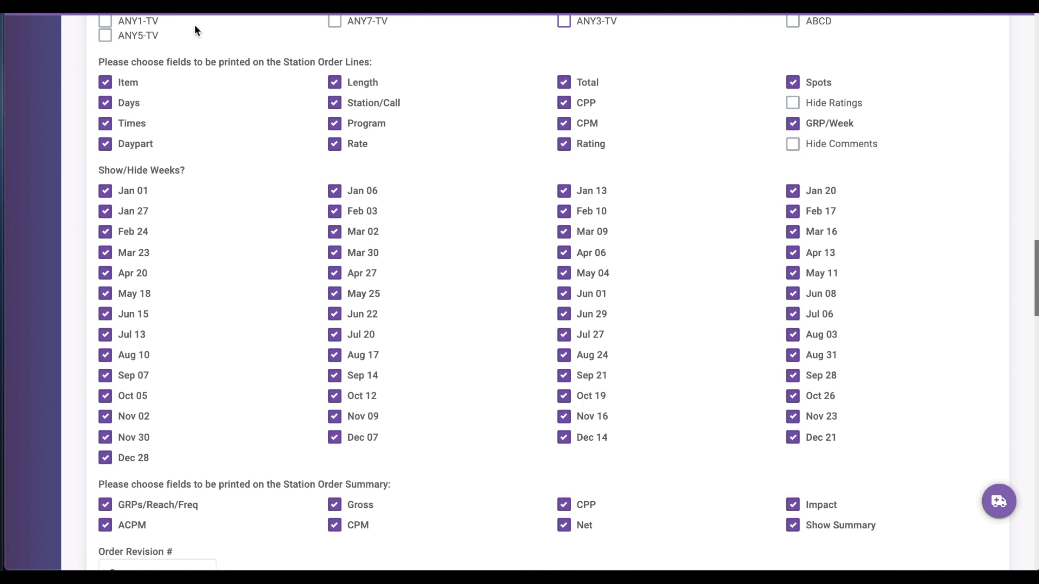
pyautogui.moveTo(158, 62); pyautogui.dragTo(375, 60)
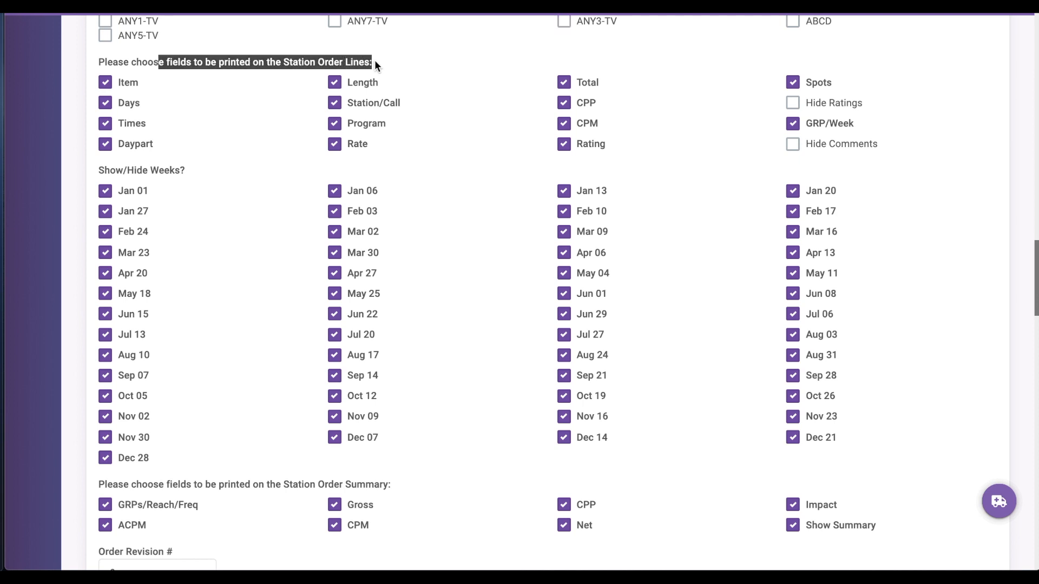
pyautogui.click(935, 141)
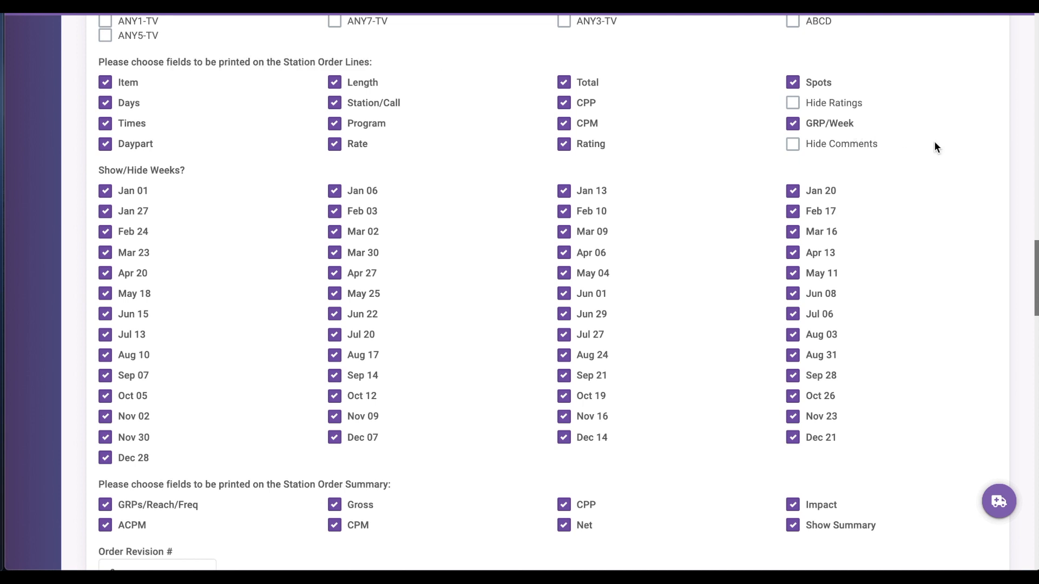
pyautogui.click(560, 106)
# Hide the Dec 07, Dec 14, Dec 21 and Dec 28 weeks and exclude Net from the station order summary.
pyautogui.scroll(-1, 563, 121)
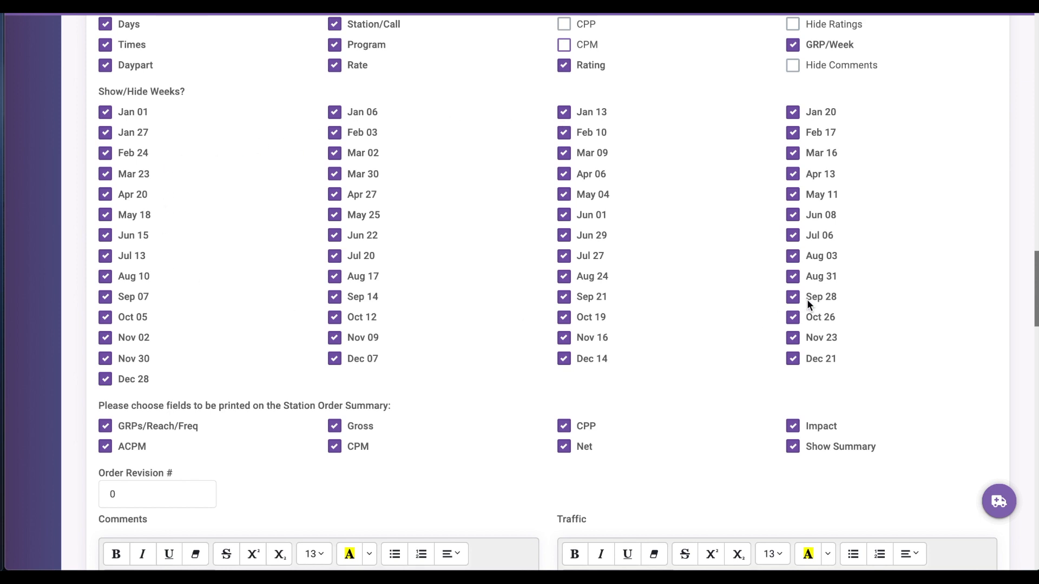
pyautogui.click(792, 358)
pyautogui.click(563, 358)
pyautogui.click(333, 358)
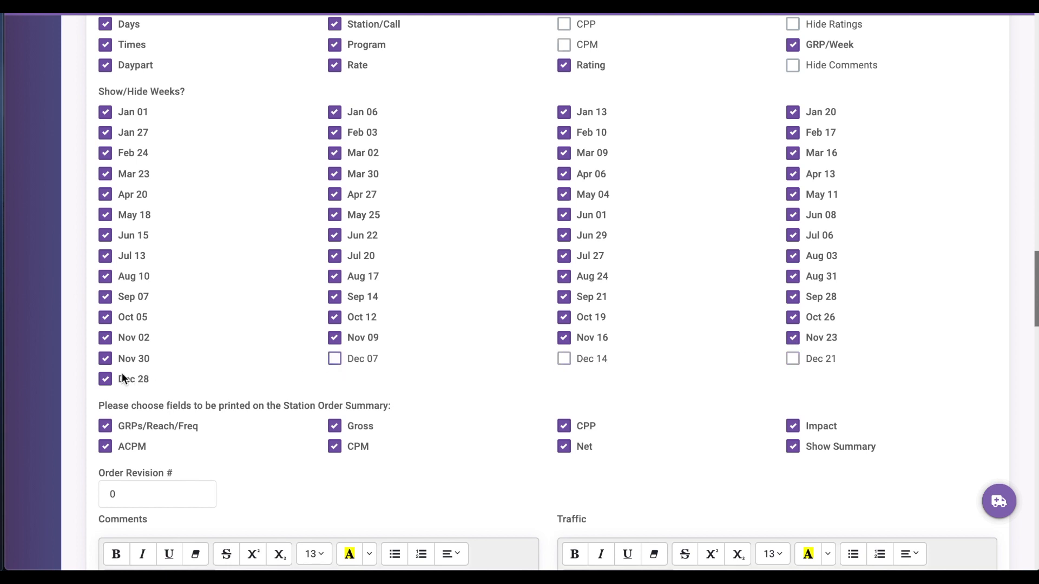
pyautogui.click(106, 379)
pyautogui.scroll(-3, 614, 328)
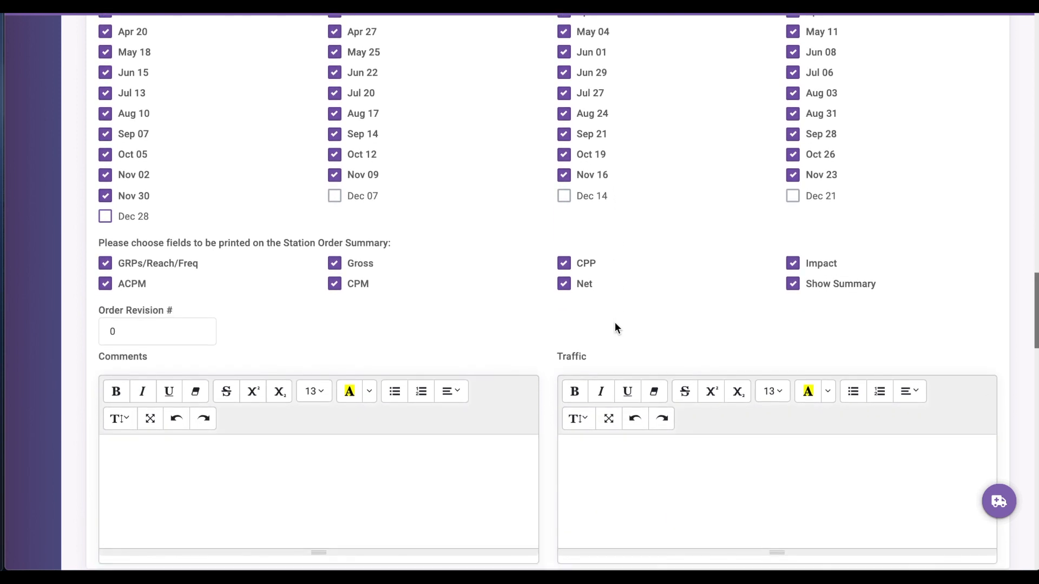
pyautogui.click(565, 286)
# Enter "Optional comments here..." as the station order's comments.
pyautogui.scroll(-2, 1020, 296)
pyautogui.click(468, 376)
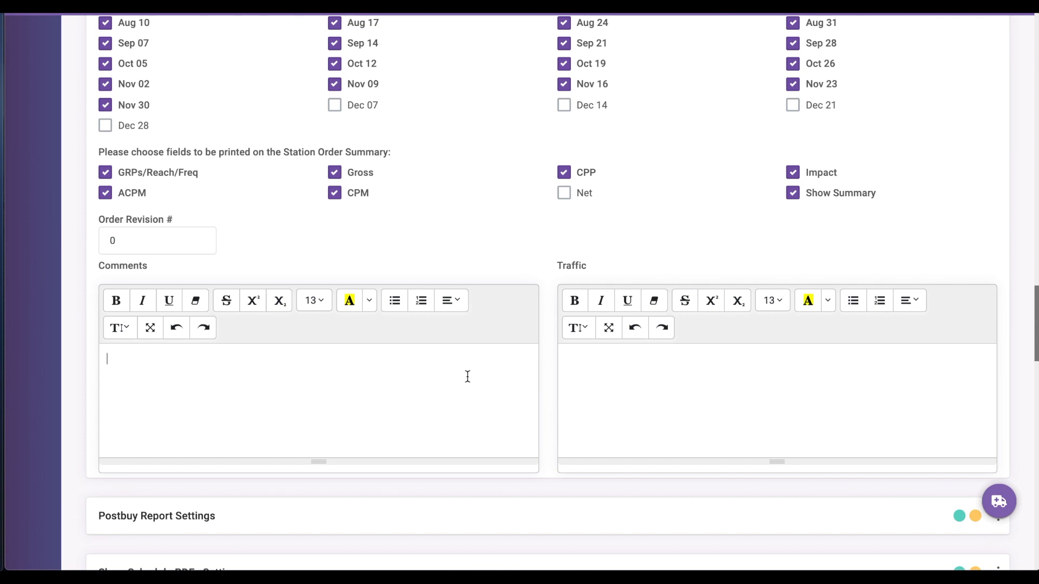
pyautogui.write('Optional comments here')
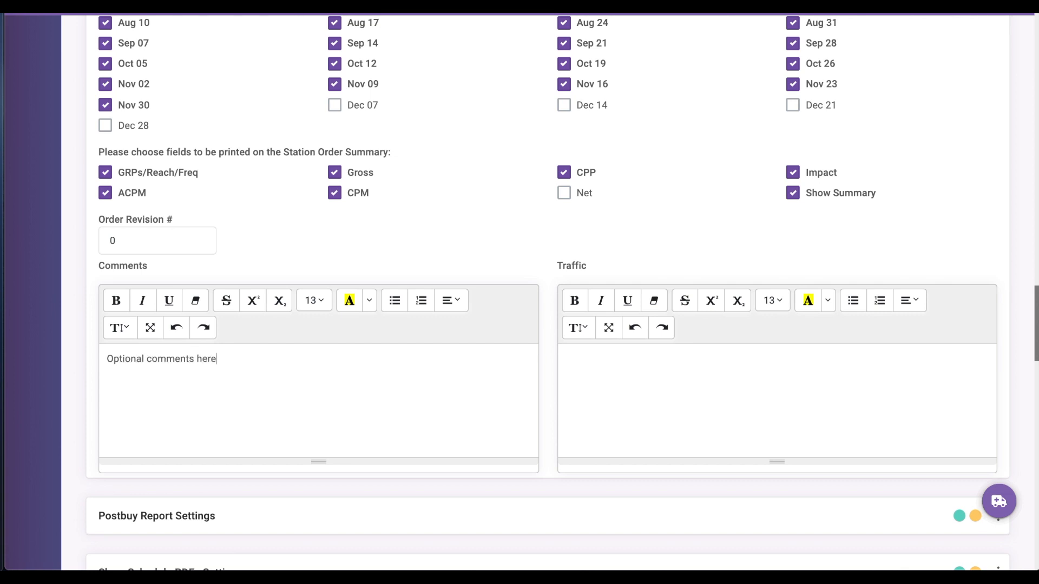
pyautogui.write('...')
# Enter "Traffic to be sent in a week via email..." as the station order's traffic note.
pyautogui.click(745, 377)
pyautogui.write('Traffic to be sent in a week via ')
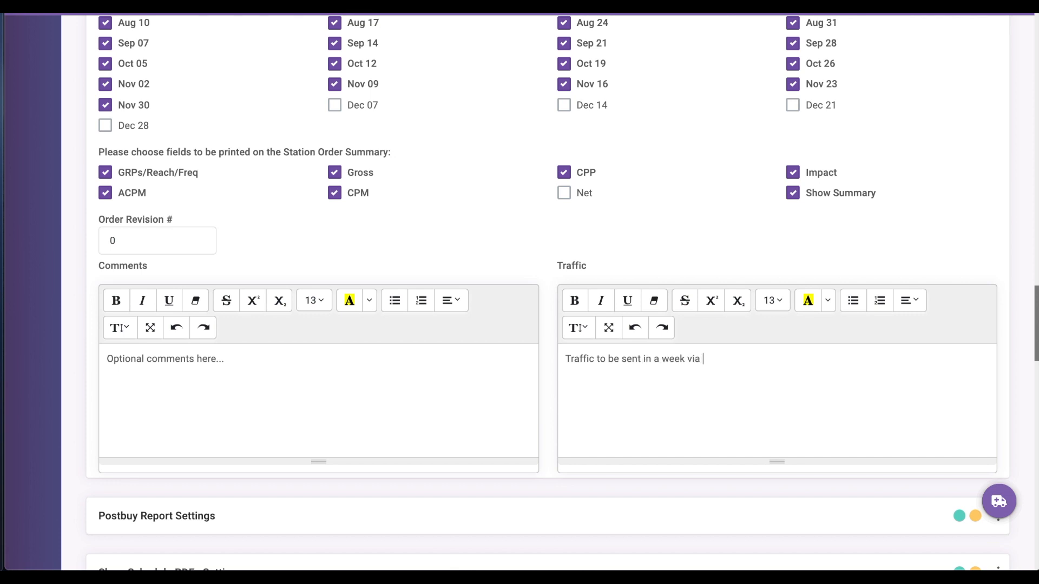
pyautogui.write('email... or via the BluHorn system...')
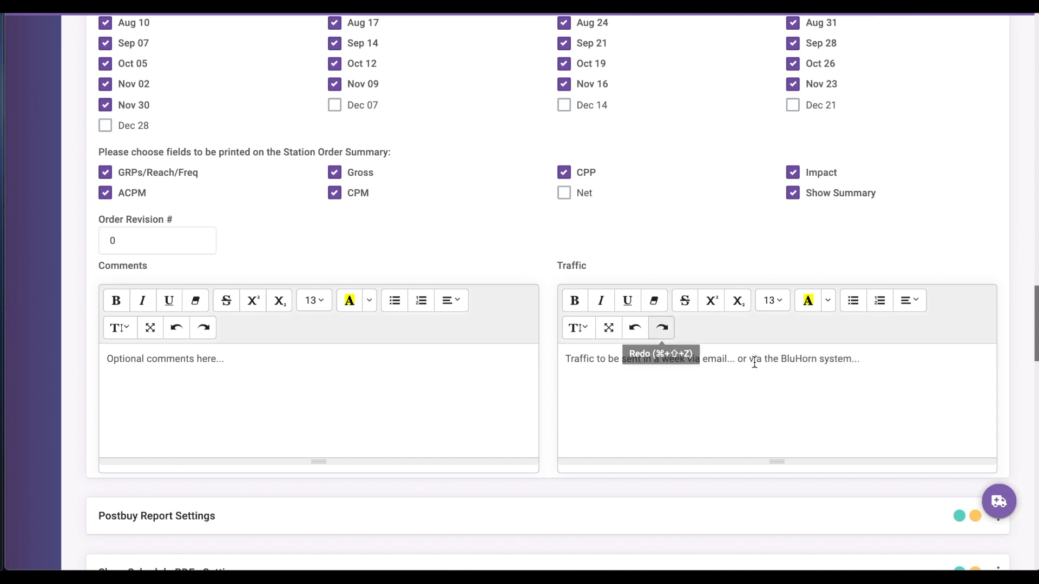
pyautogui.moveTo(737, 360); pyautogui.dragTo(933, 374)
pyautogui.press('BackSpace')
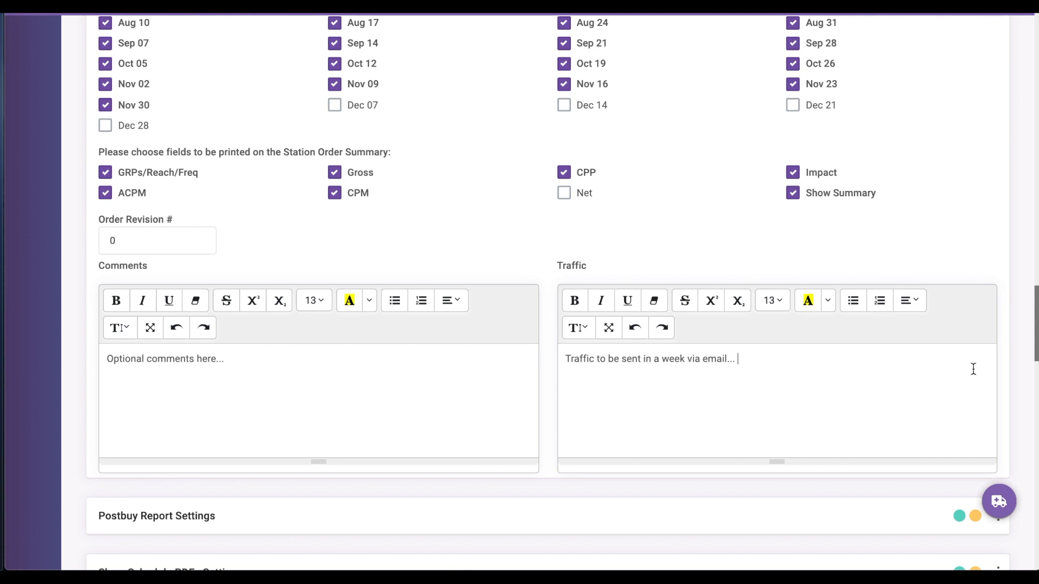
# Preview the customized station order as a PDF and dismiss the offer to open it in Acrobat.
pyautogui.scroll(8, 1029, 379)
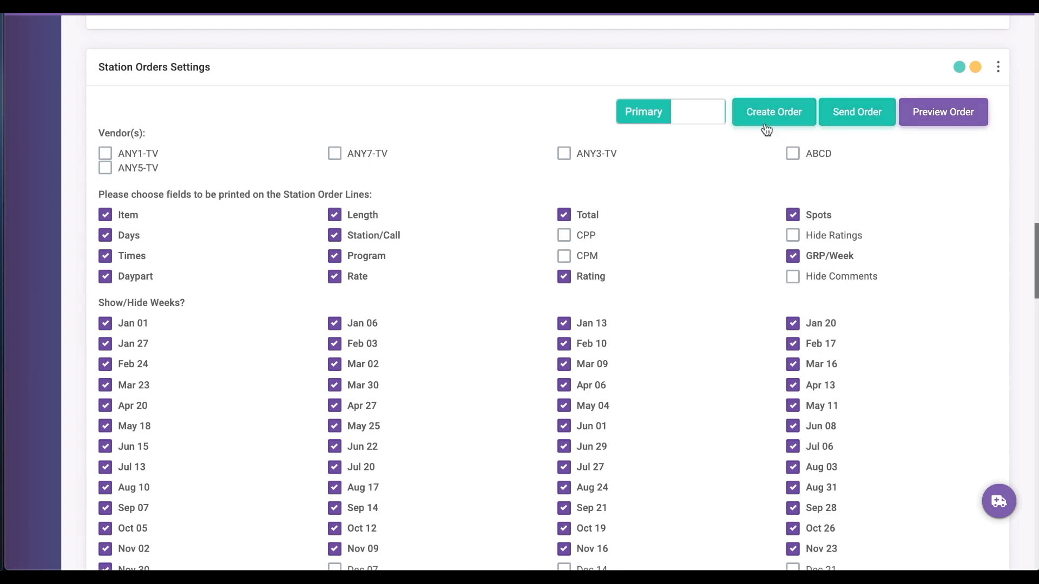
pyautogui.click(960, 115)
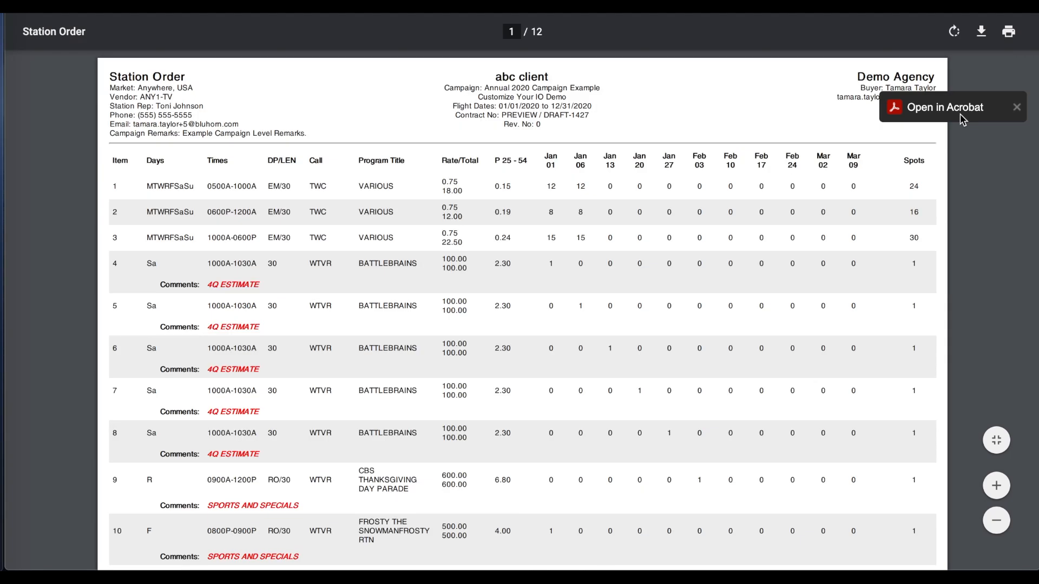
pyautogui.click(1016, 107)
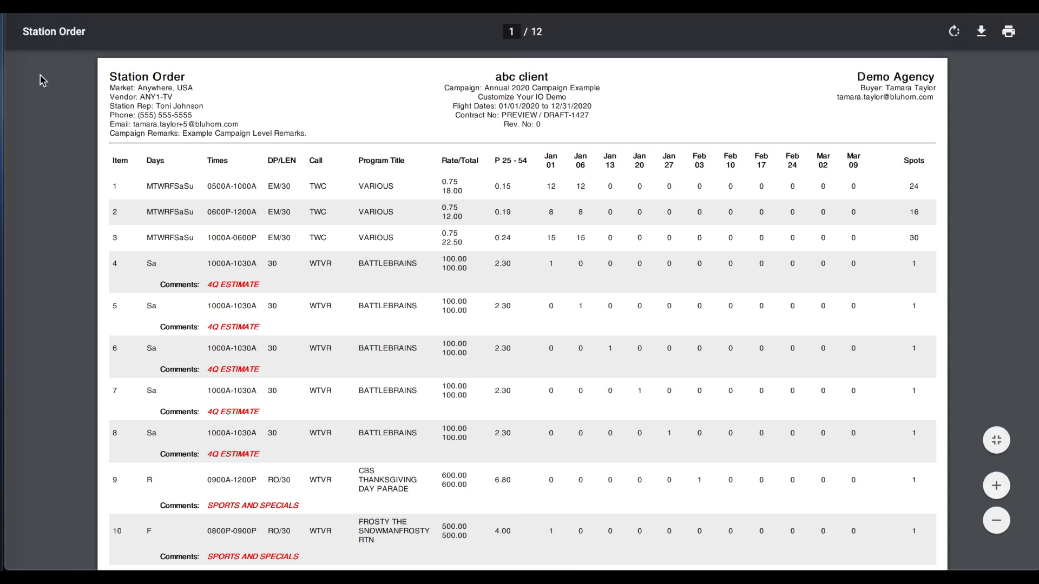
# Examine the vendor and station rep details in the previewed station order's header at a larger zoom.
pyautogui.moveTo(107, 88); pyautogui.dragTo(140, 96)
pyautogui.click(996, 487)
pyautogui.click(996, 487)
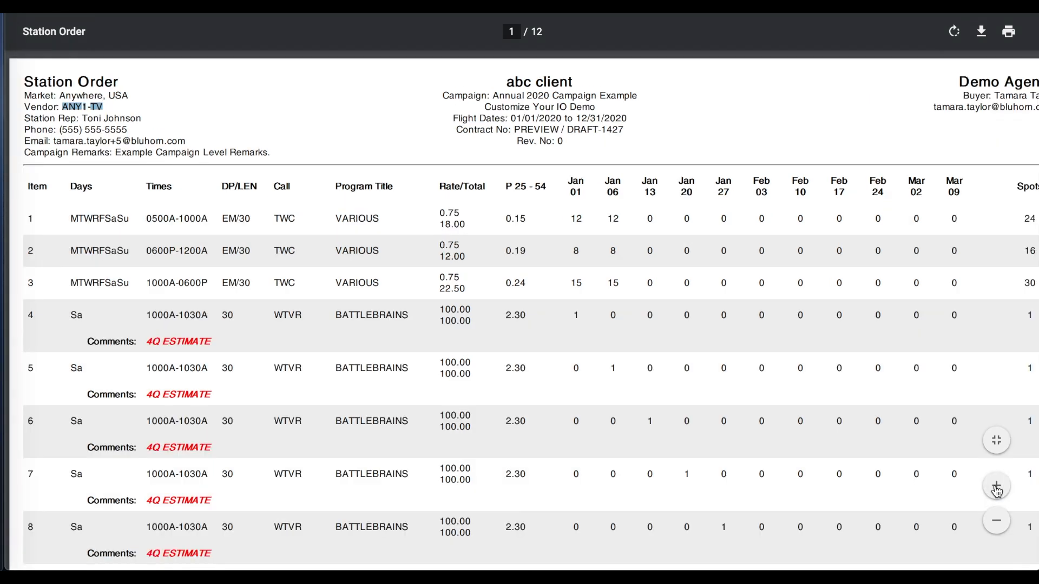
pyautogui.moveTo(109, 96)
pyautogui.mouseDown()
pyautogui.moveTo(54, 107)
pyautogui.moveTo(99, 107)
pyautogui.mouseUp()
pyautogui.click(192, 107)
pyautogui.moveTo(82, 118); pyautogui.dragTo(139, 119)
pyautogui.click(146, 128)
# Review the previewed order's lines, including the SPORTS AND SPECIALS line comments, through to the total spots and GRPs.
pyautogui.click(996, 520)
pyautogui.scroll(-1, 562, 405)
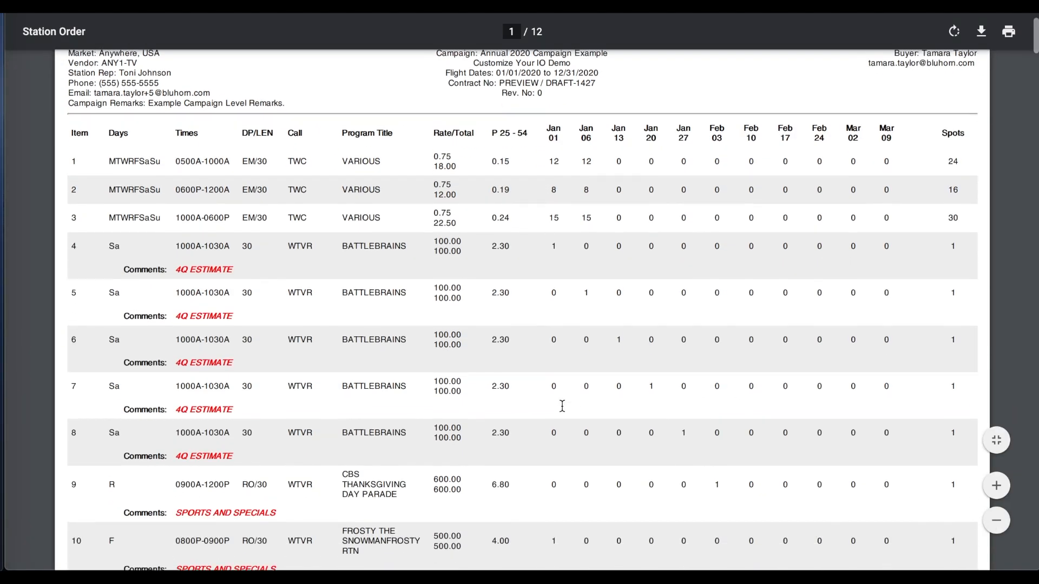
pyautogui.scroll(-2, 562, 406)
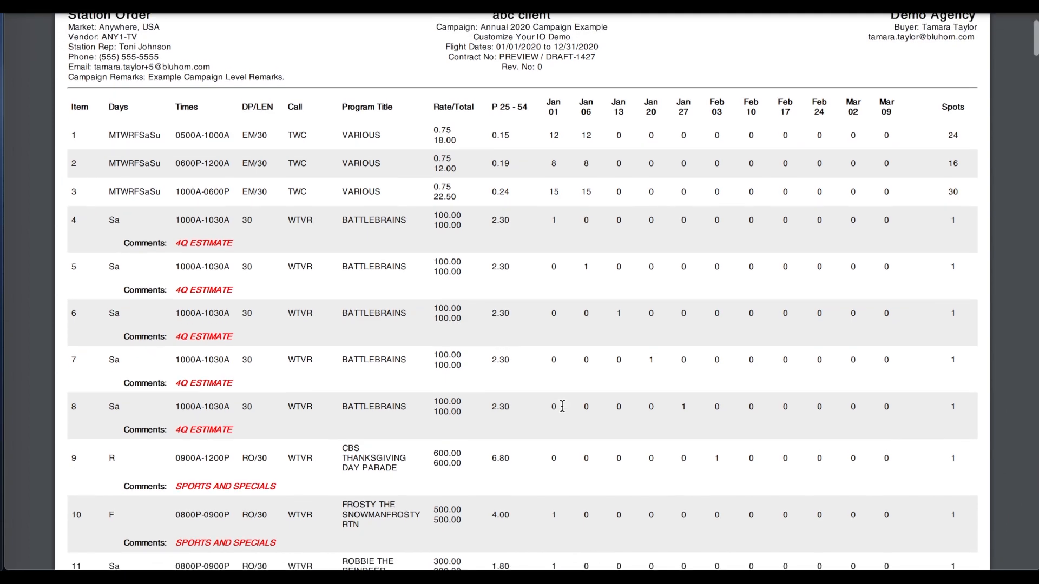
pyautogui.scroll(-2, 562, 405)
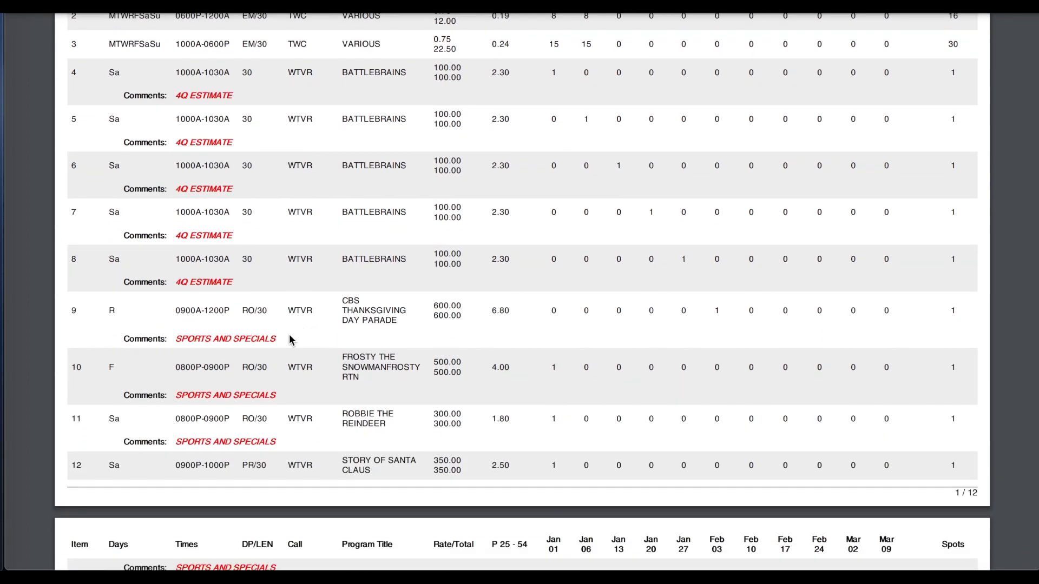
pyautogui.moveTo(268, 336); pyautogui.dragTo(177, 340)
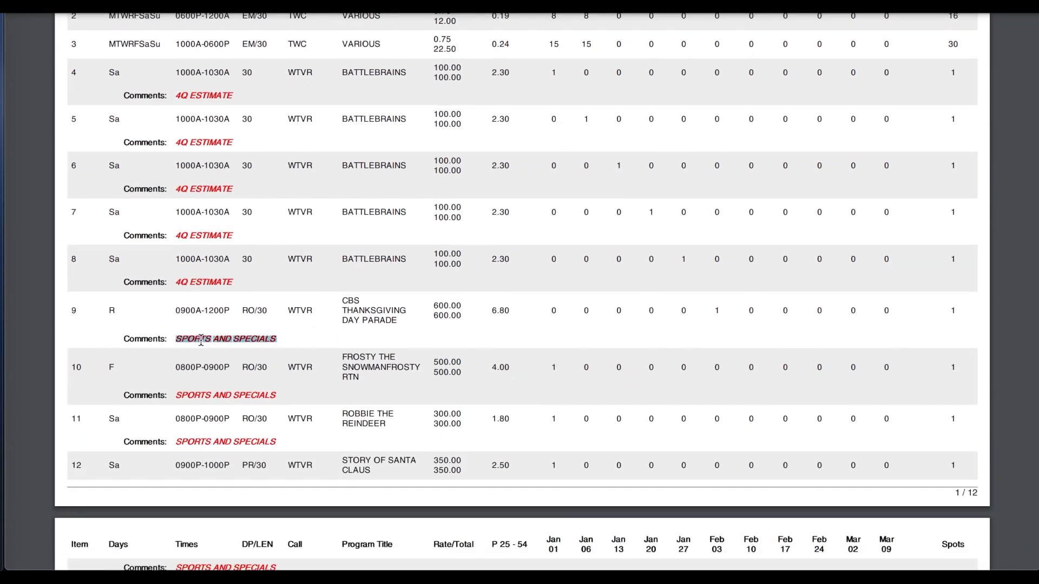
pyautogui.click(782, 411)
pyautogui.scroll(3, 782, 411)
pyautogui.scroll(-7, 783, 411)
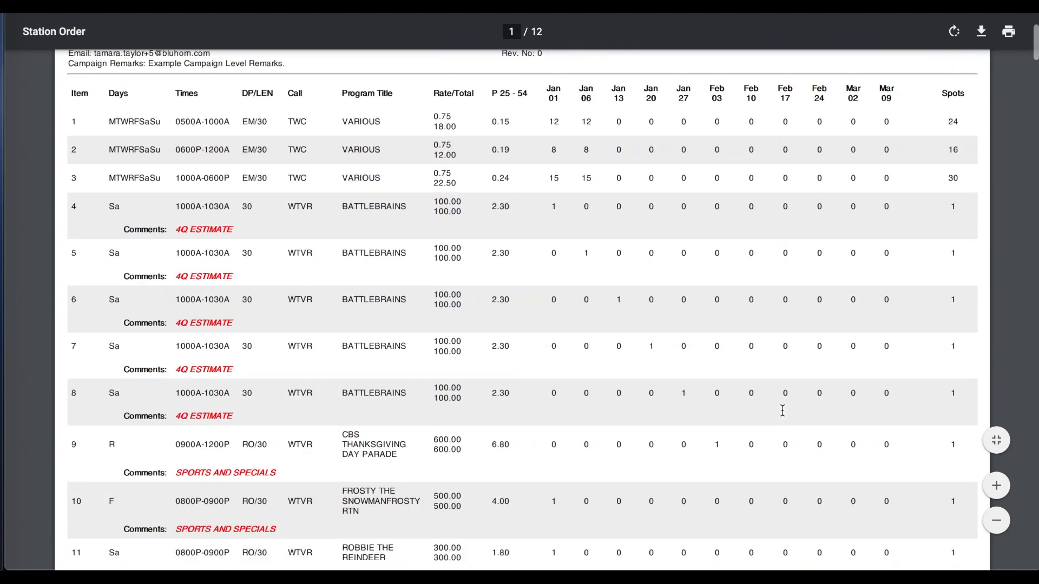
pyautogui.scroll(-10, 782, 411)
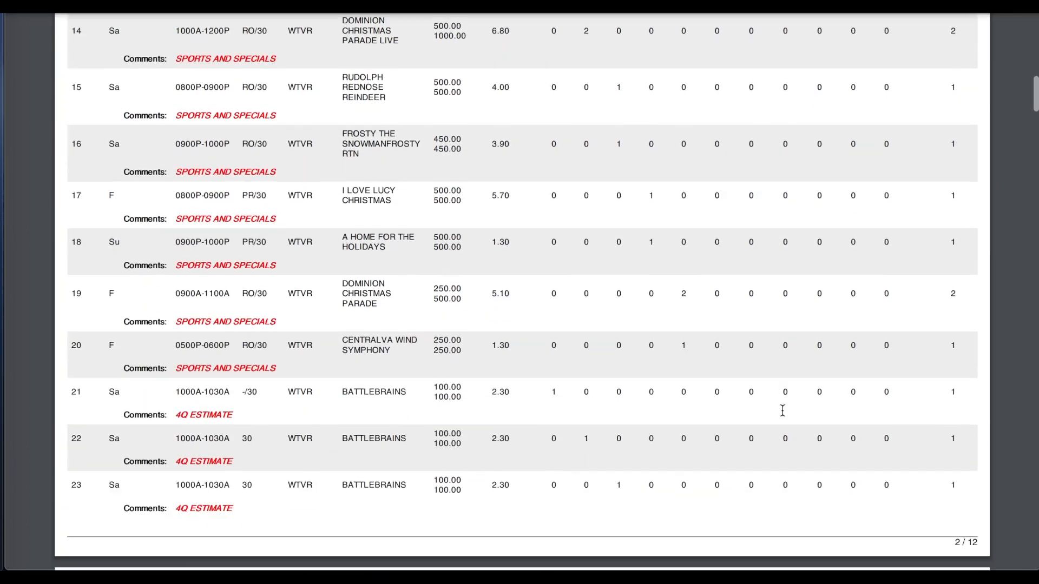
pyautogui.scroll(-17, 782, 411)
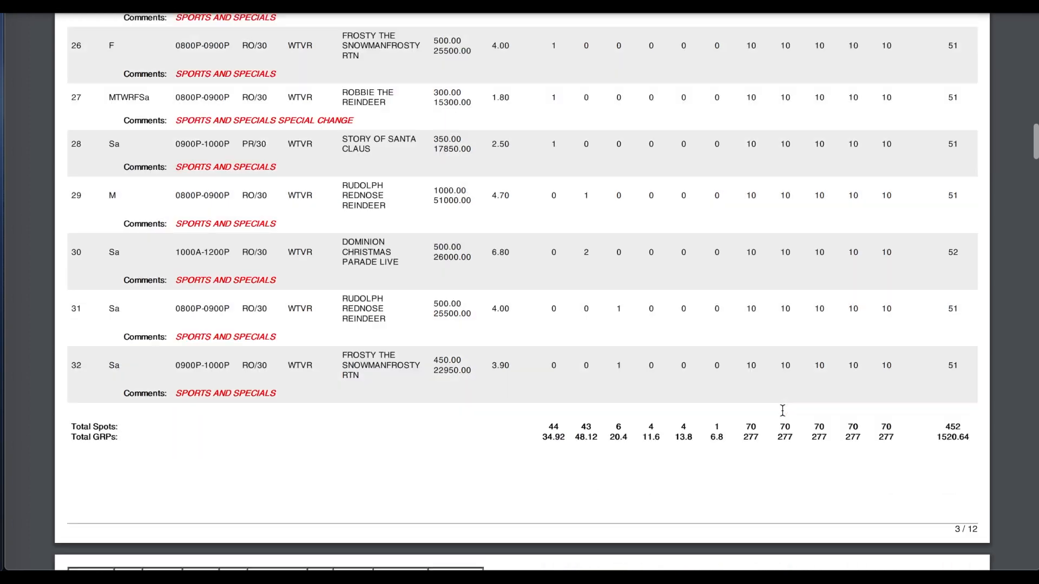
pyautogui.scroll(-3, 782, 411)
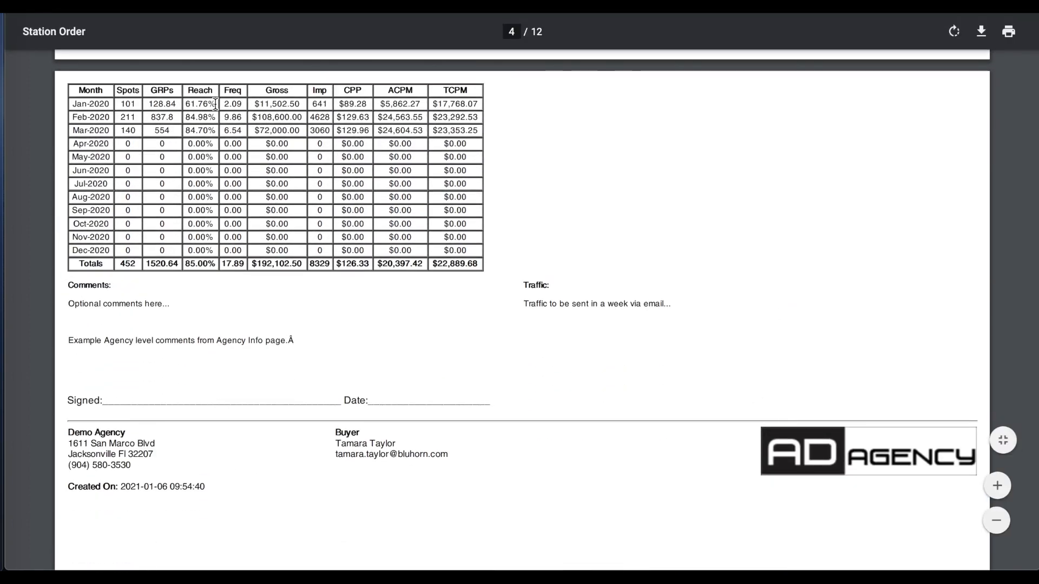
# Examine the previewed order's monthly summary table, especially the GRPs, Reach and Freq columns, and close the preview.
pyautogui.moveTo(80, 94); pyautogui.dragTo(475, 264)
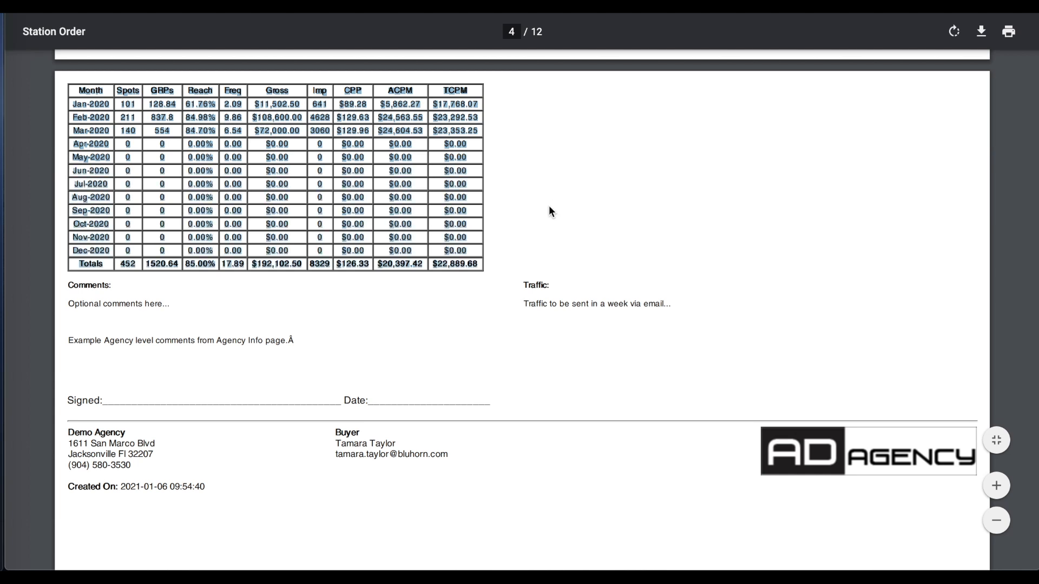
pyautogui.click(317, 142)
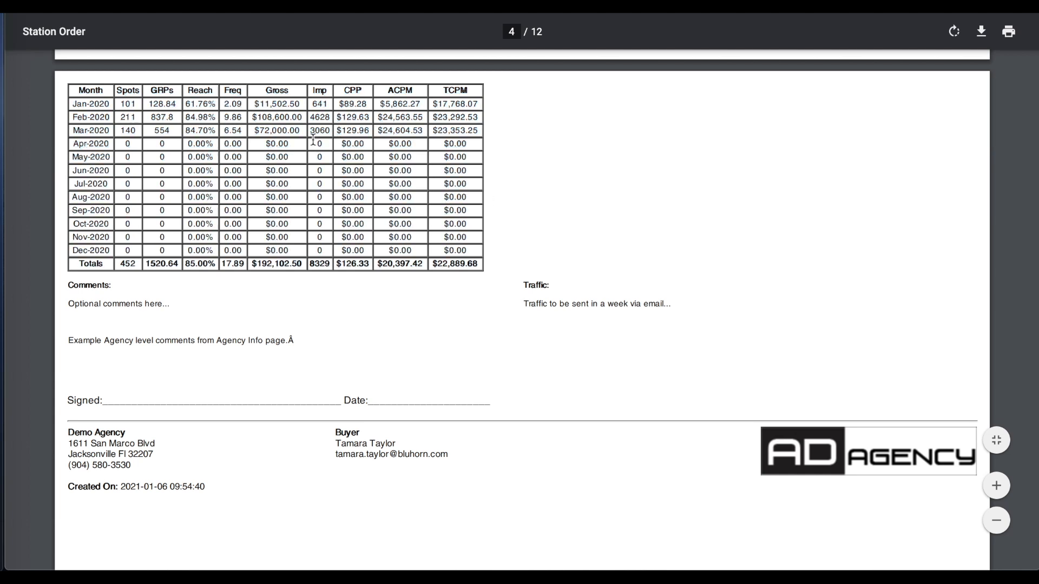
pyautogui.moveTo(150, 90); pyautogui.dragTo(241, 92)
pyautogui.click(673, 144)
pyautogui.press('super+w')
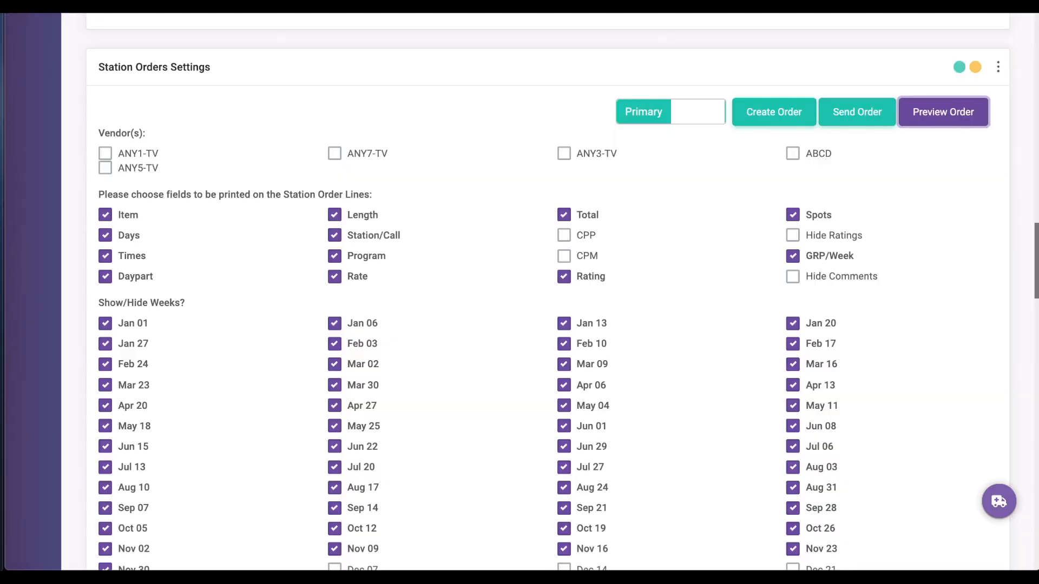
# Exclude GRPs/Reach/Freq from the station order summary and preview the order again.
pyautogui.scroll(-7, 383, 315)
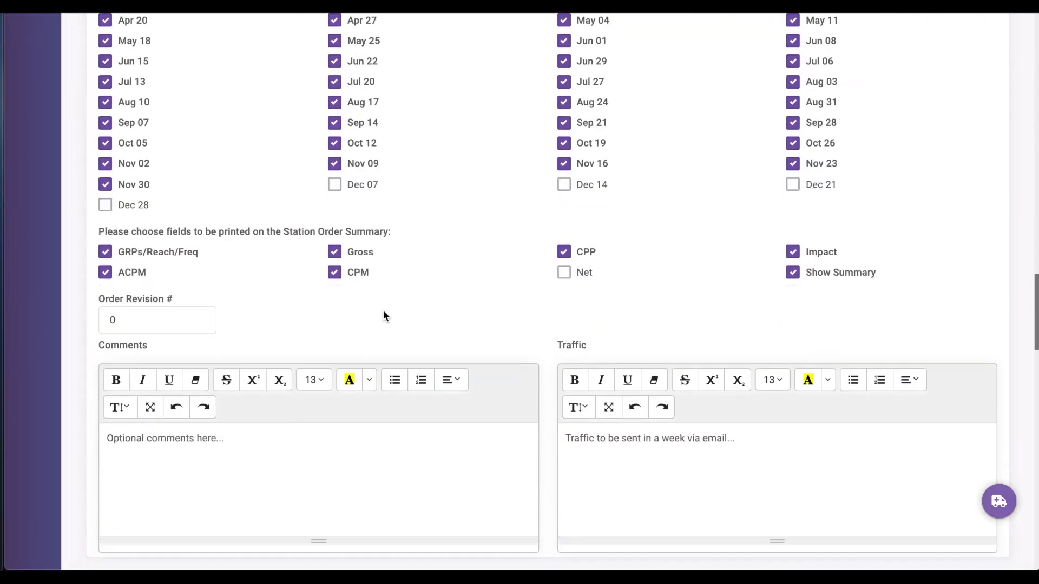
pyautogui.click(105, 252)
pyautogui.scroll(2, 696, 298)
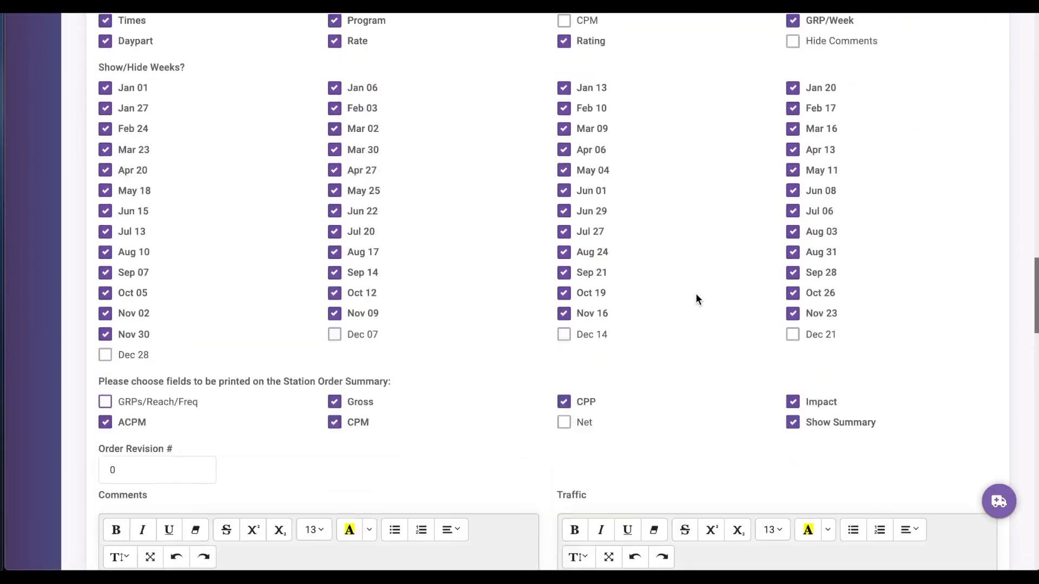
pyautogui.scroll(5, 695, 295)
pyautogui.click(953, 128)
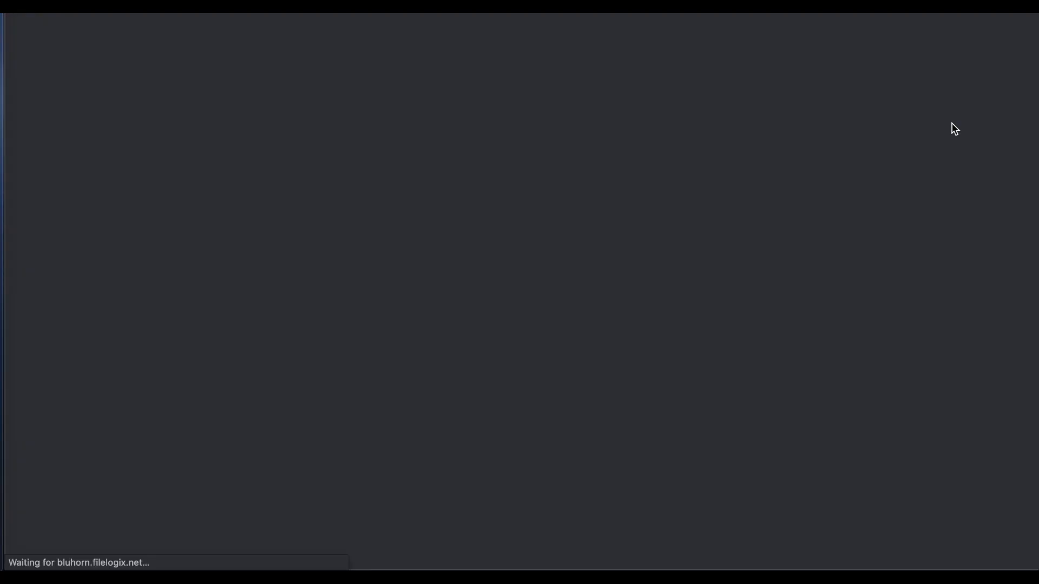
# Check the summary table, optional comments and traffic note on page 4 of the new order preview.
pyautogui.scroll(-10, 954, 129)
pyautogui.scroll(-15, 954, 129)
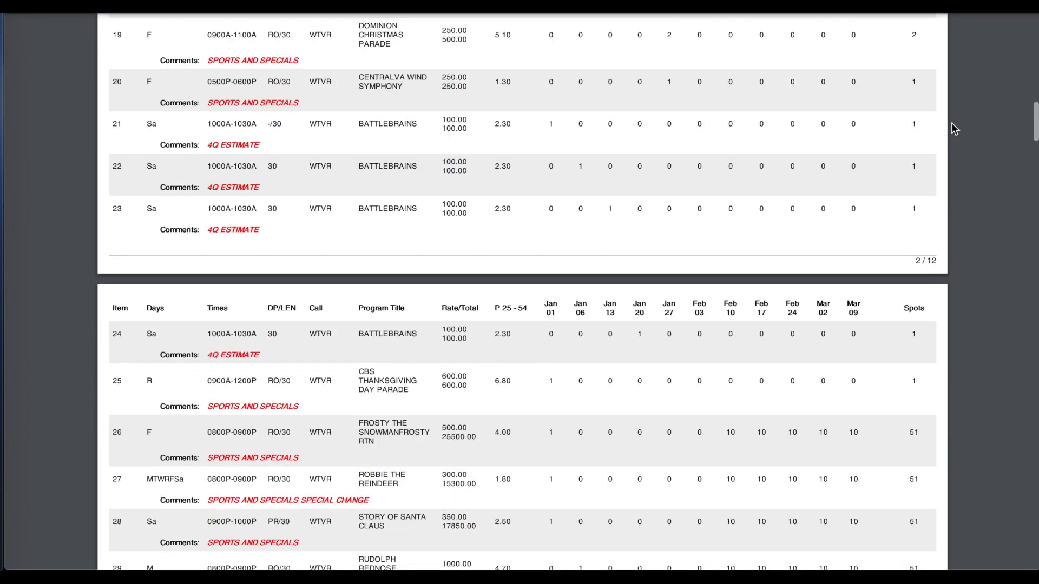
pyautogui.scroll(-3, 954, 129)
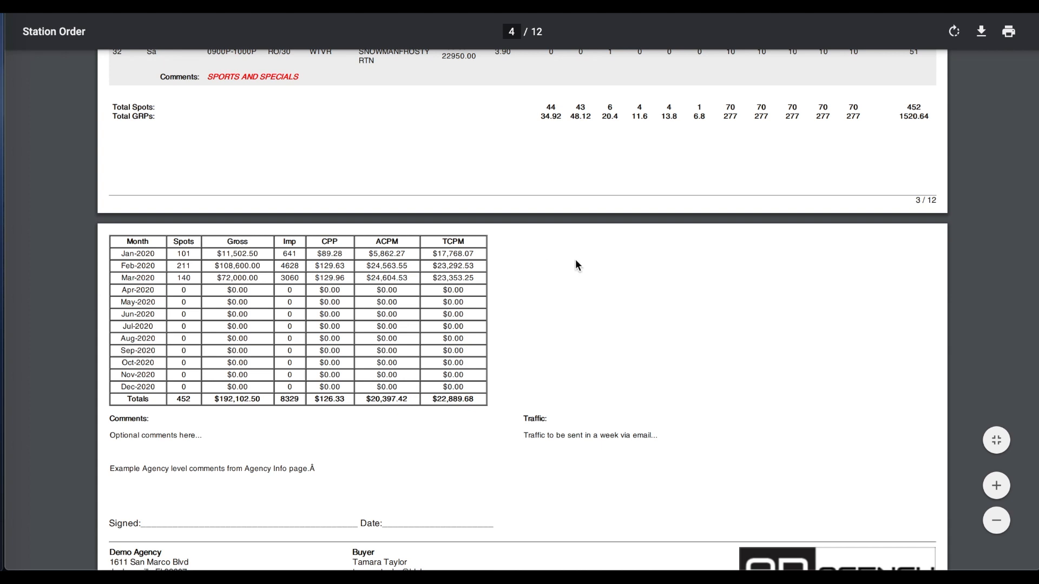
pyautogui.moveTo(196, 436); pyautogui.dragTo(107, 440)
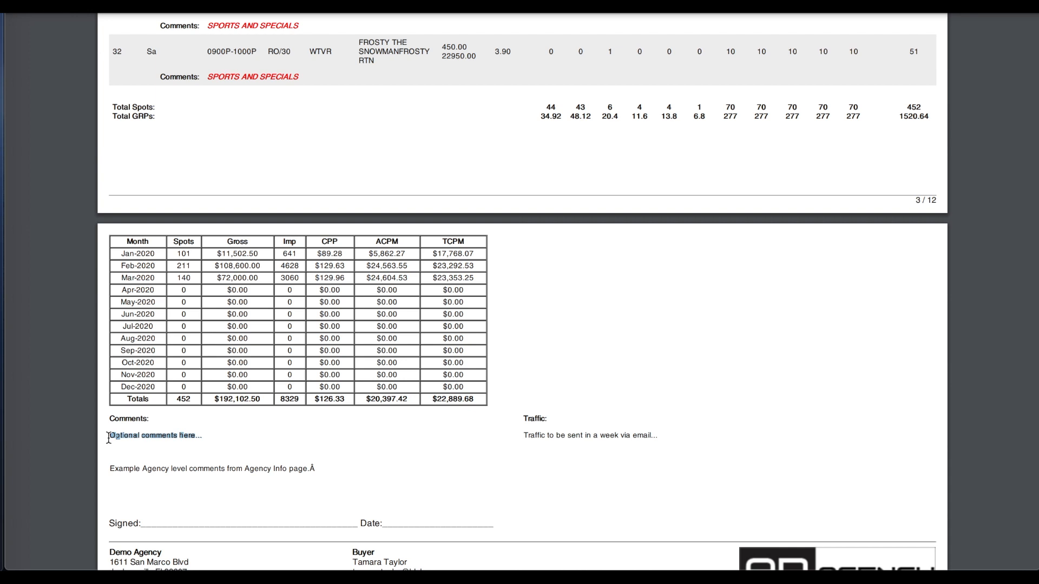
pyautogui.click(224, 444)
pyautogui.moveTo(524, 436); pyautogui.dragTo(675, 431)
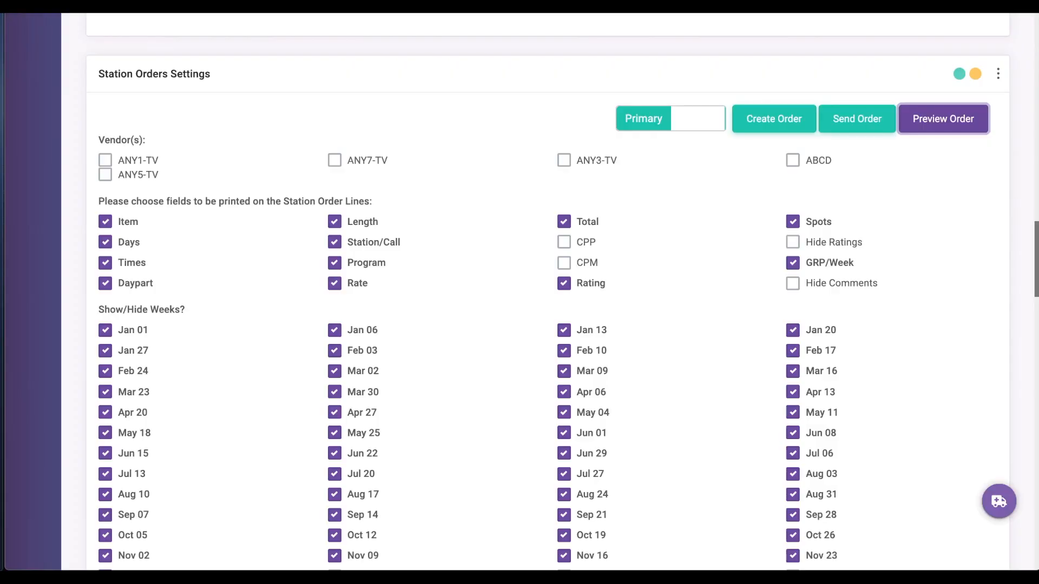
# Return to the Station Orders Settings and locate the source text of the comments and traffic note.
pyautogui.scroll(-1, 556, 314)
pyautogui.scroll(-8, 558, 313)
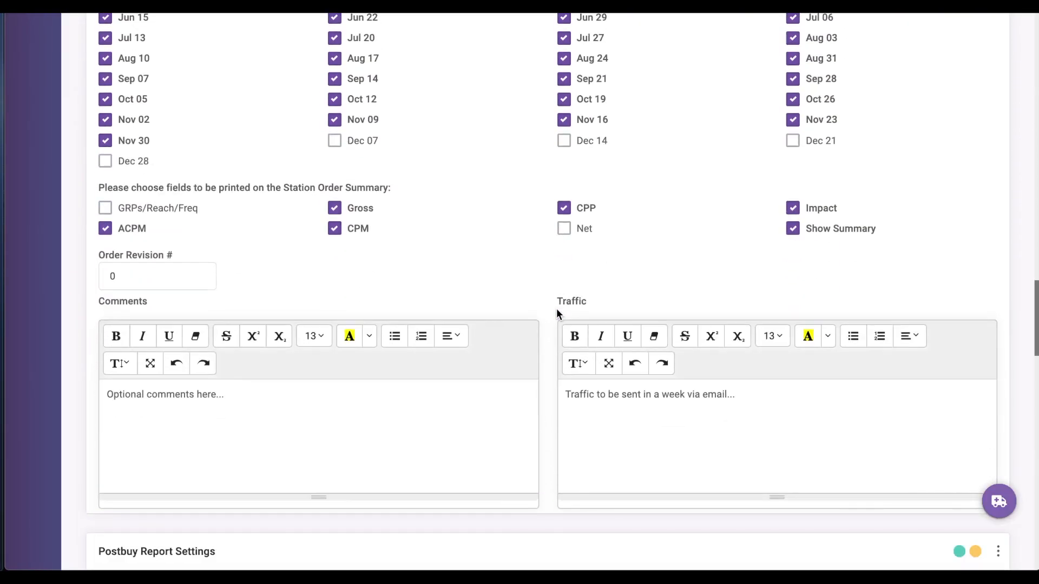
pyautogui.moveTo(242, 390); pyautogui.dragTo(92, 387)
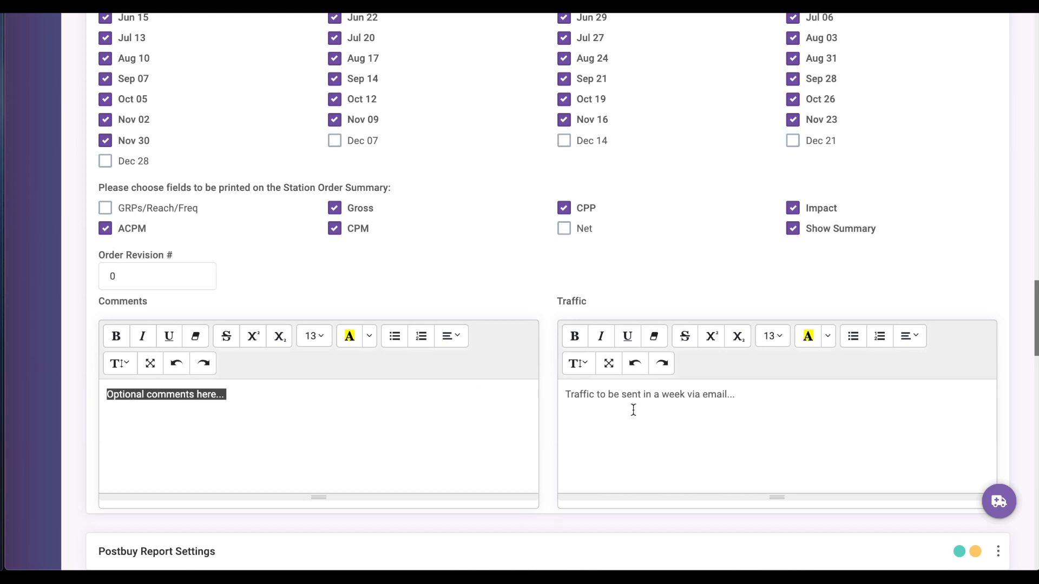
pyautogui.moveTo(562, 395); pyautogui.dragTo(820, 400)
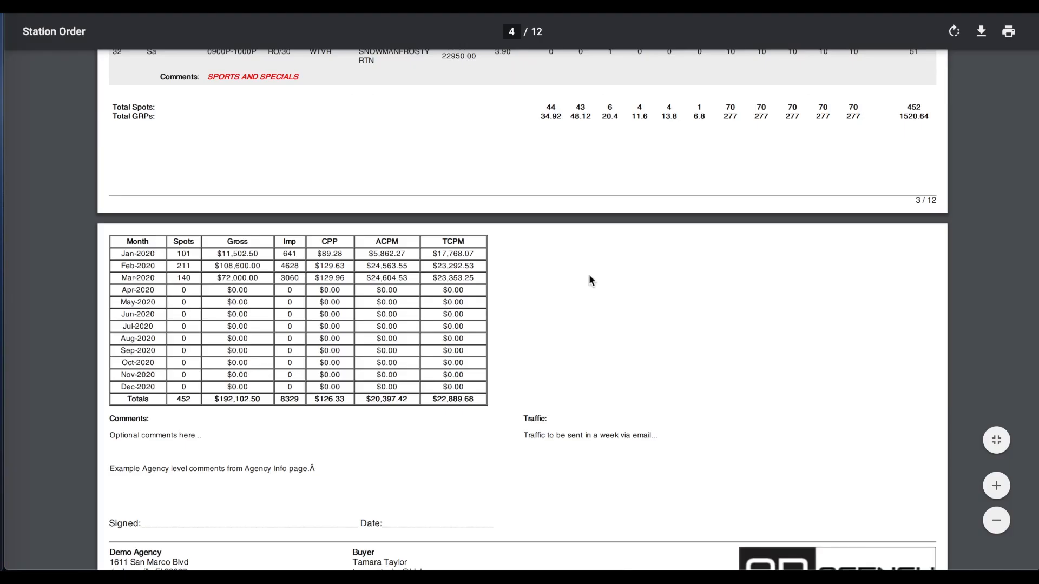
# Return to the order preview and examine the agency-level comments, signature line and agency logo on page 4.
pyautogui.scroll(-2, 590, 276)
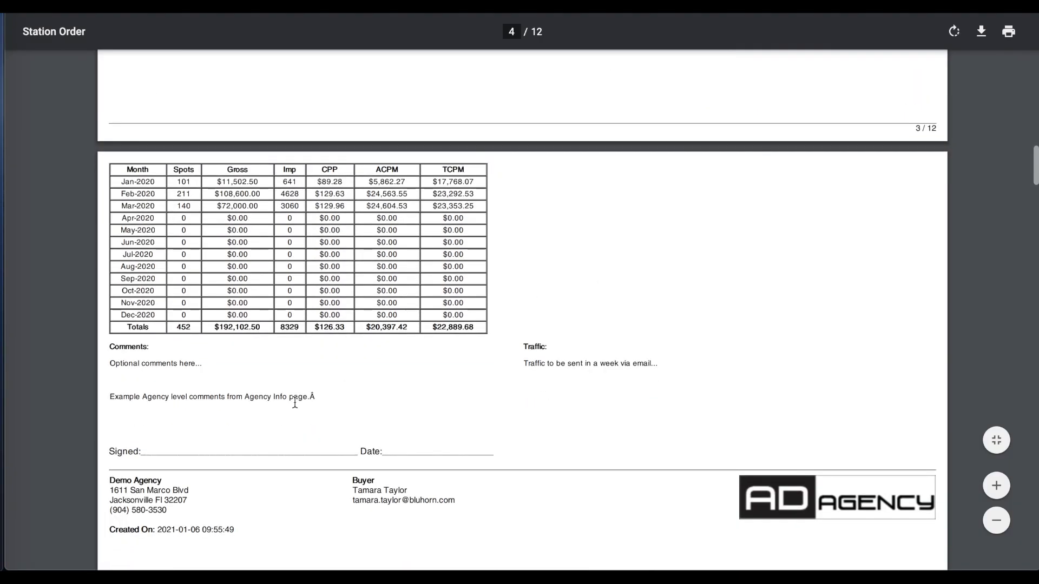
pyautogui.moveTo(317, 398); pyautogui.dragTo(107, 400)
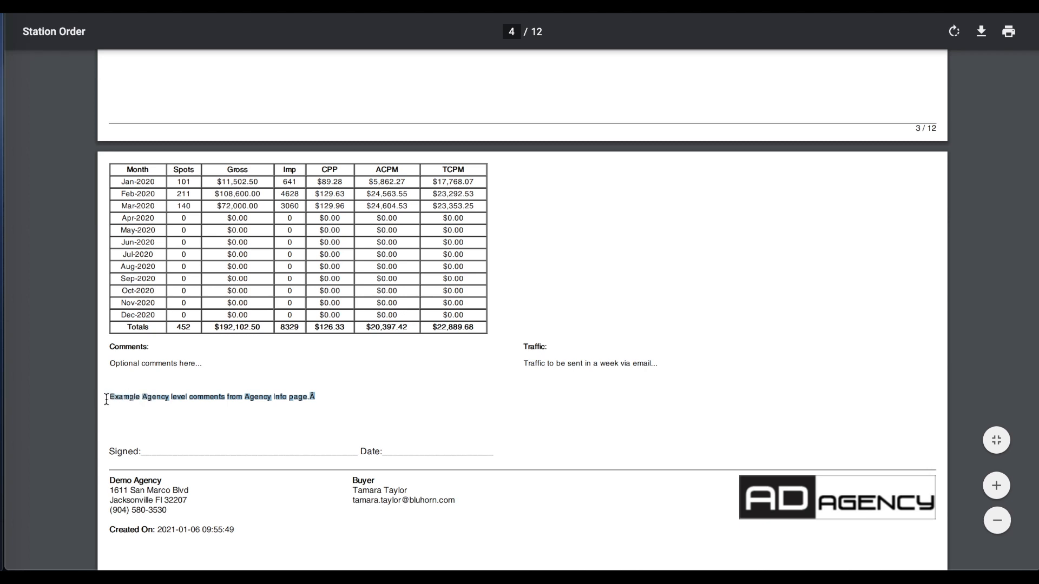
pyautogui.click(411, 393)
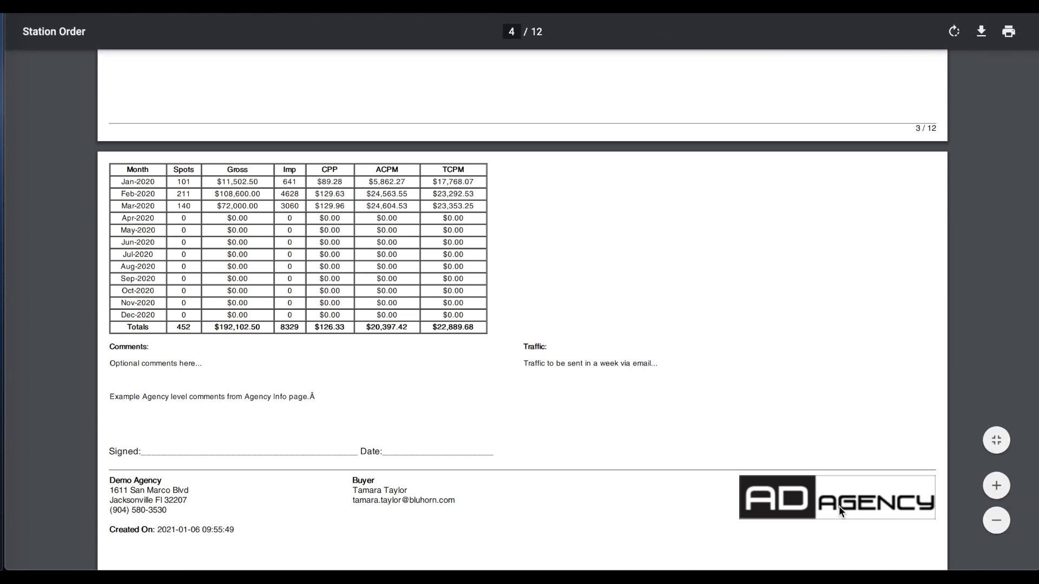
pyautogui.scroll(-1, 809, 514)
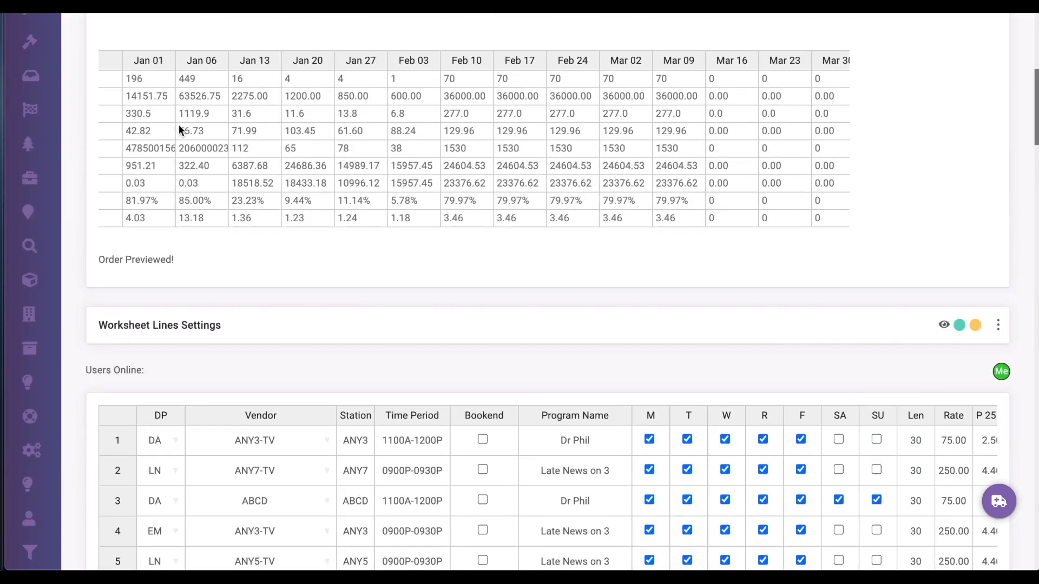
# Return to the worksheet, expand the collapsed navigation and open the Agency Info page.
pyautogui.hscroll(-1, 178, 125)
pyautogui.scroll(8, 61, 149)
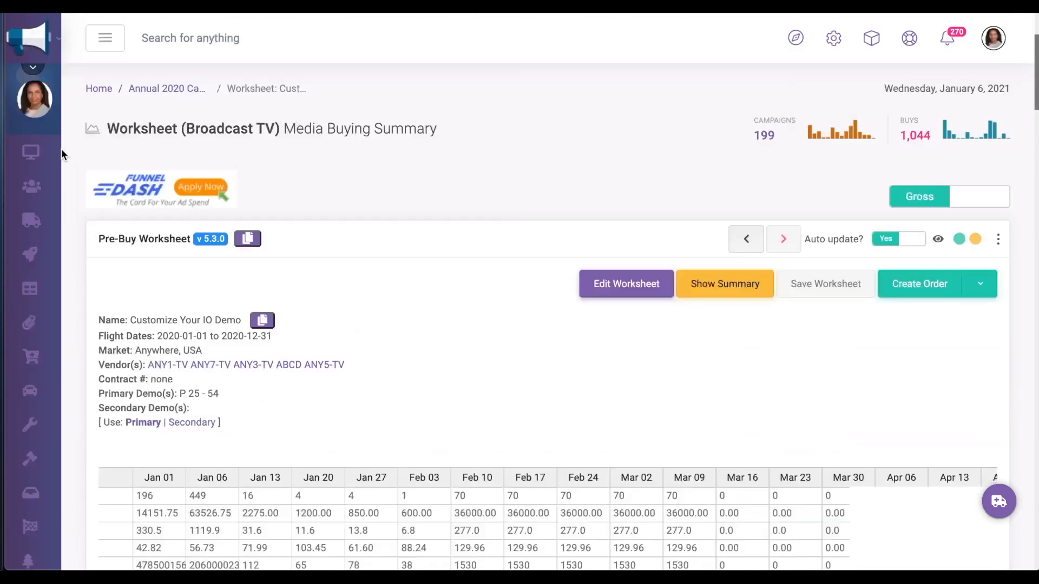
pyautogui.moveTo(105, 38)
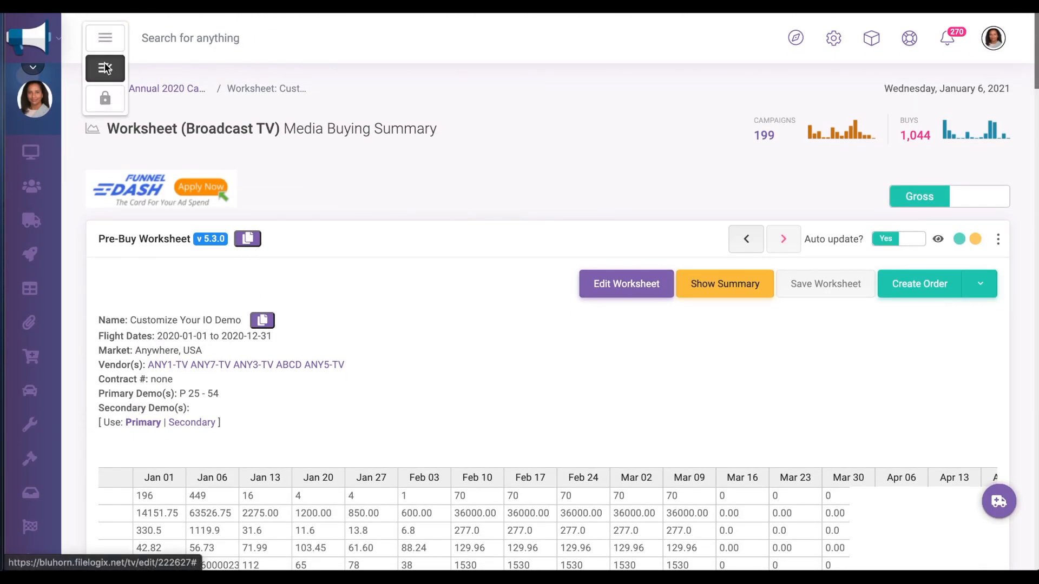
pyautogui.click(105, 68)
pyautogui.scroll(-4, 132, 395)
pyautogui.scroll(-4, 132, 394)
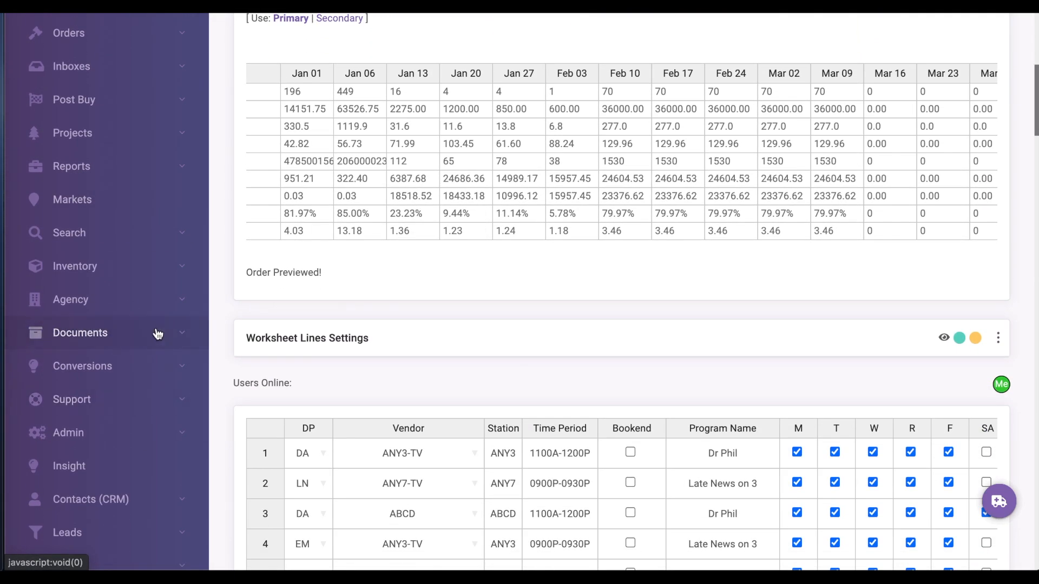
pyautogui.click(178, 301)
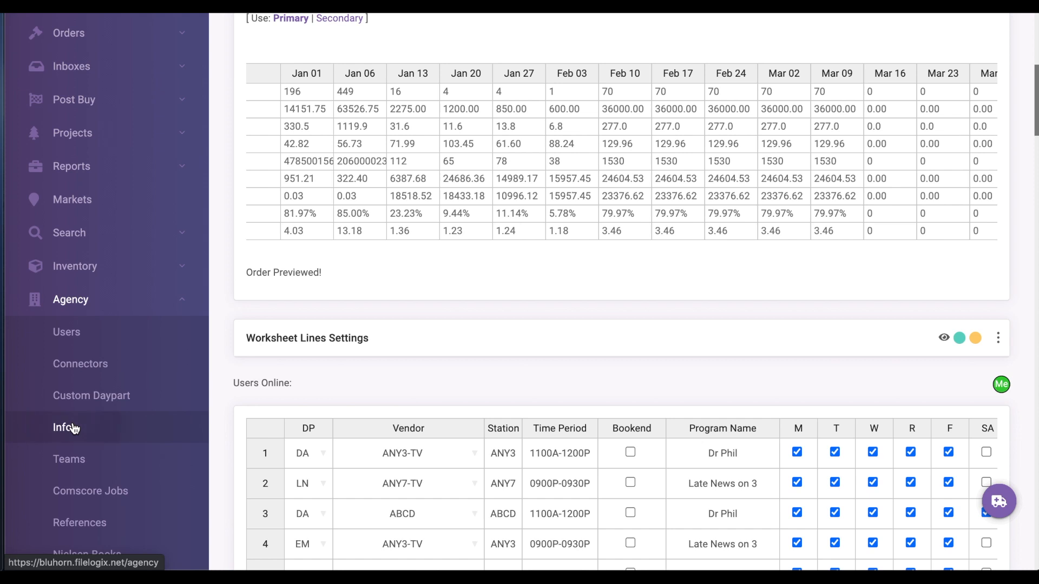
pyautogui.scroll(7, 80, 422)
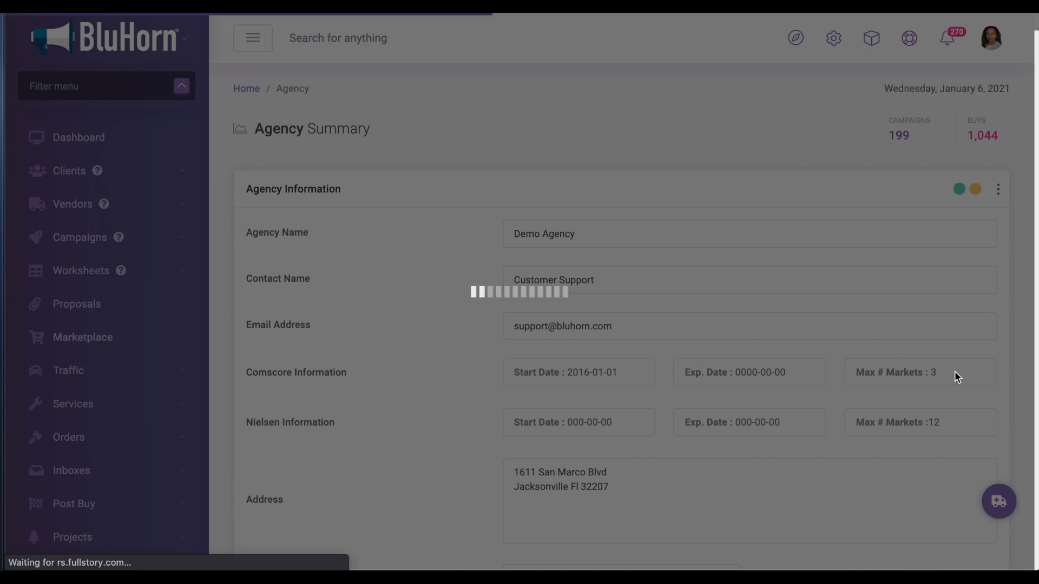
# Examine the agency's logo image and the default comments added to all insertion orders.
pyautogui.scroll(-1, 954, 372)
pyautogui.scroll(-6, 954, 372)
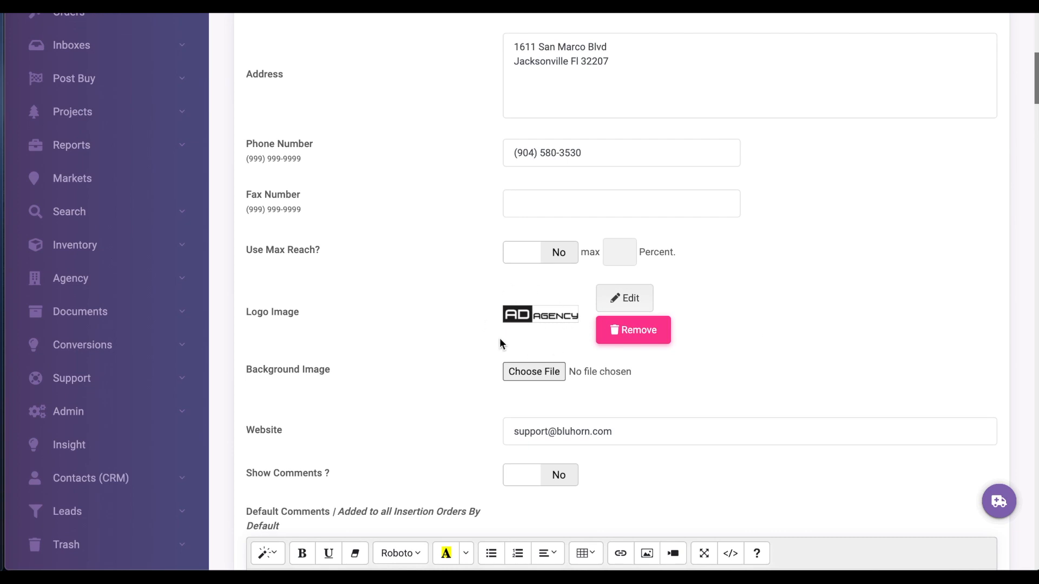
pyautogui.scroll(-4, 724, 383)
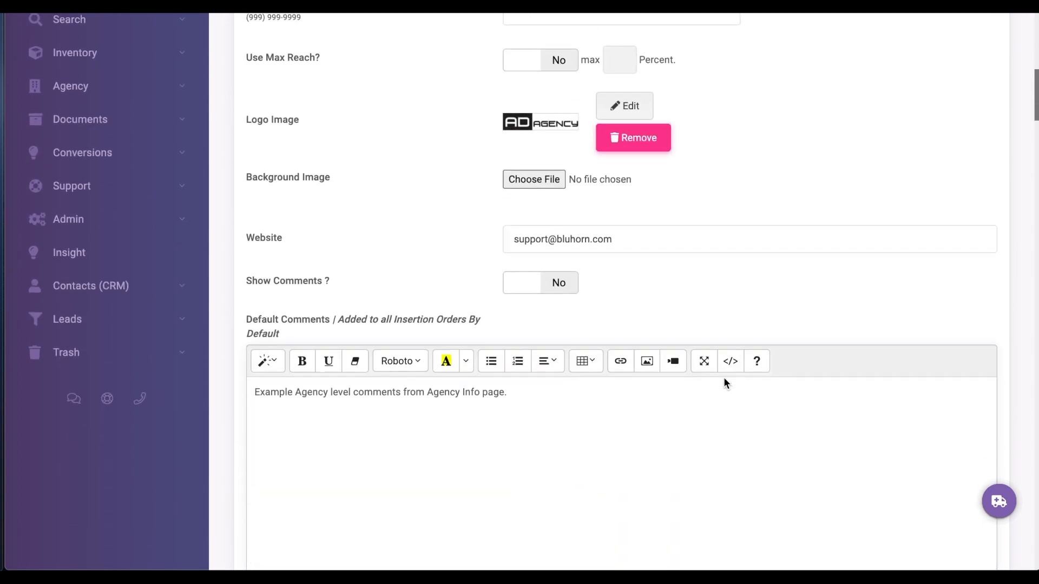
pyautogui.moveTo(510, 351); pyautogui.dragTo(238, 357)
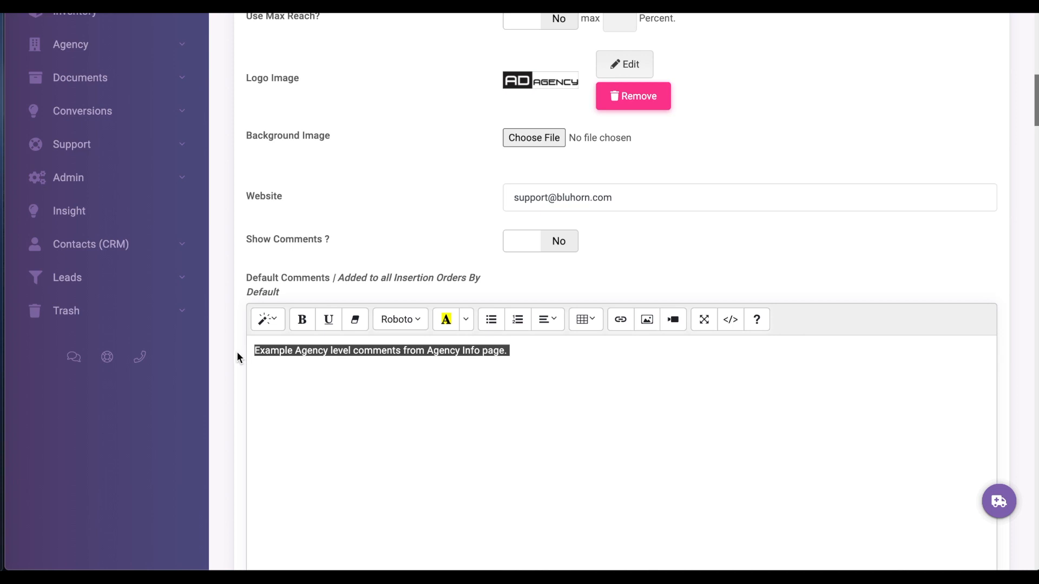
pyautogui.click(577, 353)
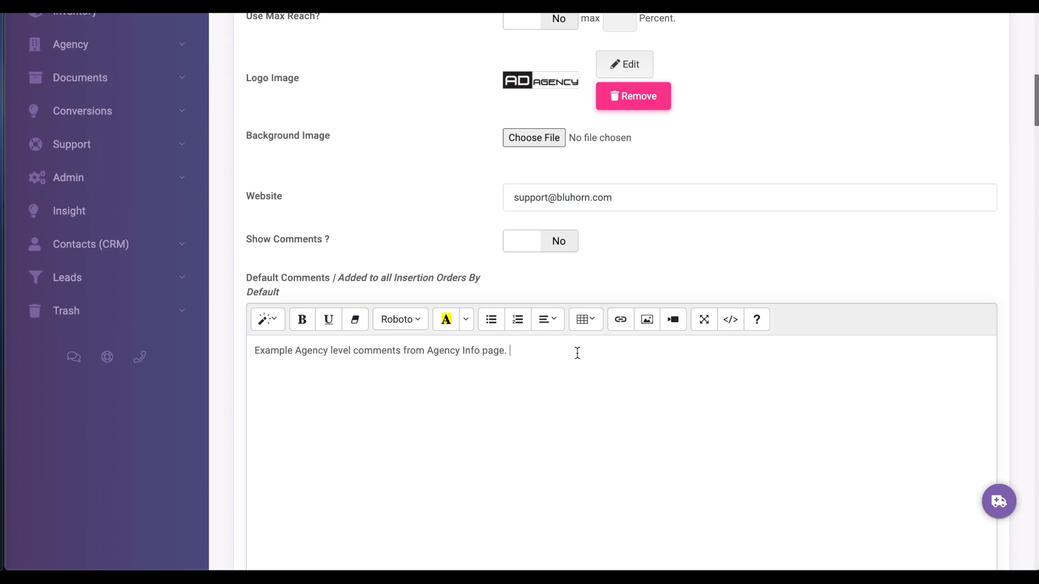
# Compare the agency's default comments text with the agency-level comments on page 4 of the order preview and examine the signature line.
pyautogui.hotkey('ctrl', 'a')
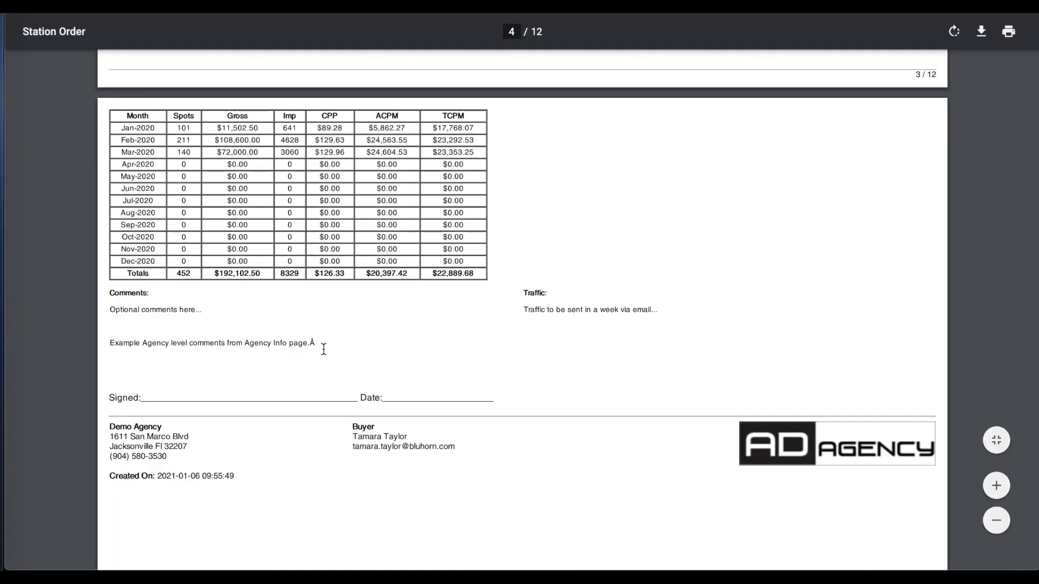
pyautogui.moveTo(324, 349); pyautogui.dragTo(105, 345)
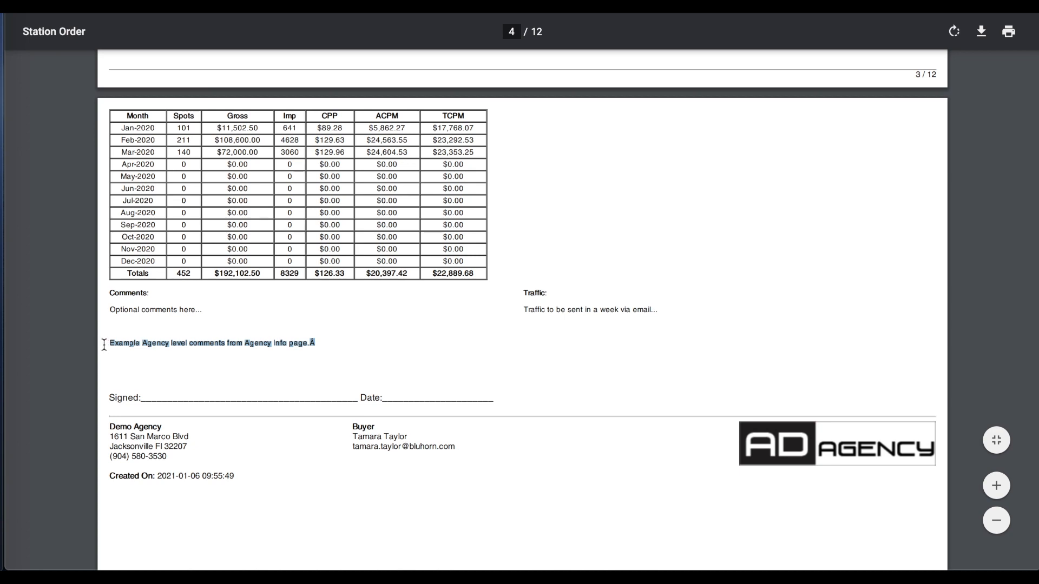
pyautogui.click(399, 349)
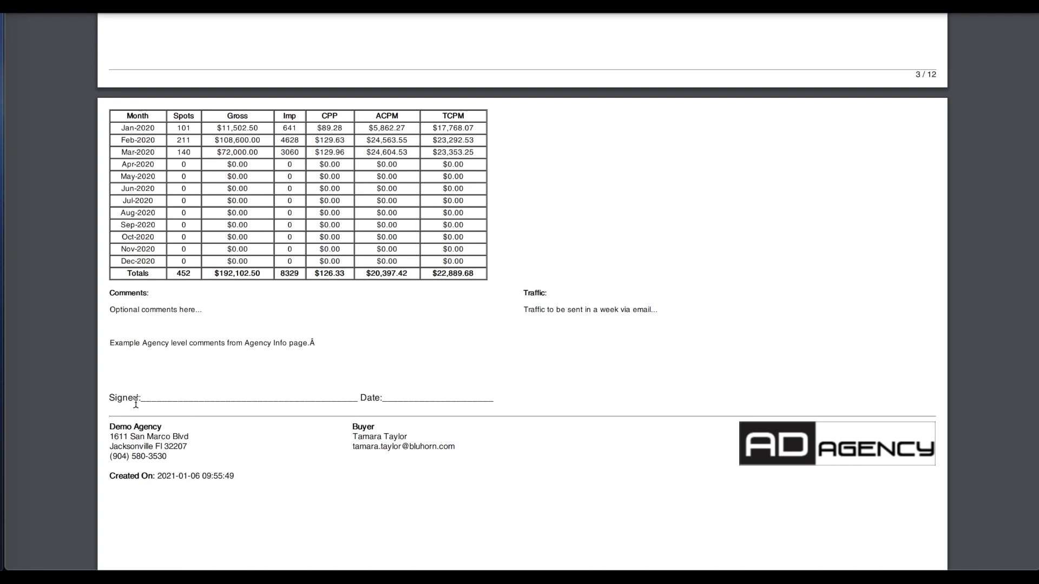
pyautogui.moveTo(108, 397); pyautogui.dragTo(364, 398)
pyautogui.click(450, 364)
pyautogui.scroll(-20, 449, 365)
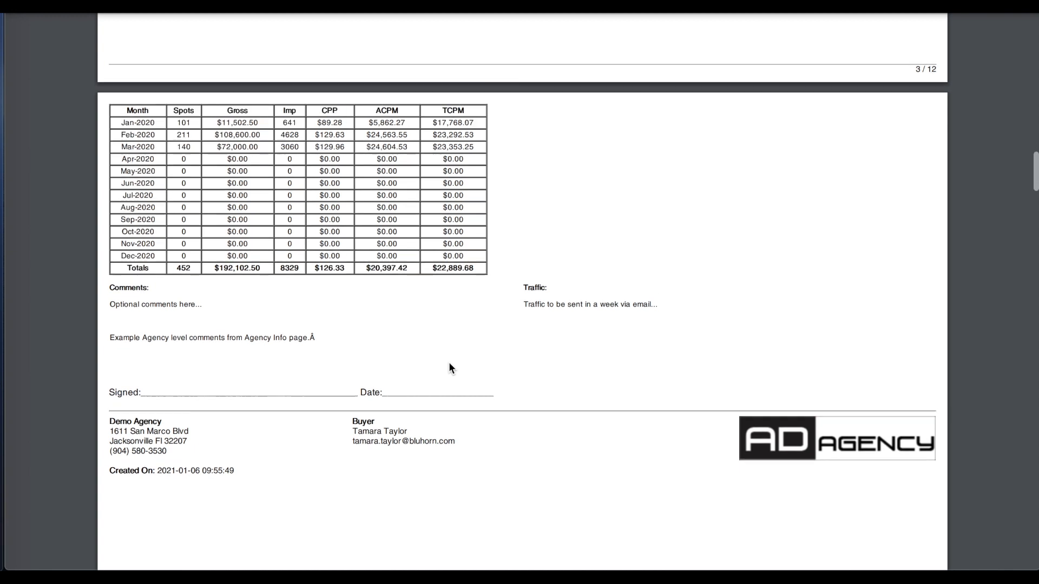
pyautogui.scroll(-1, 449, 366)
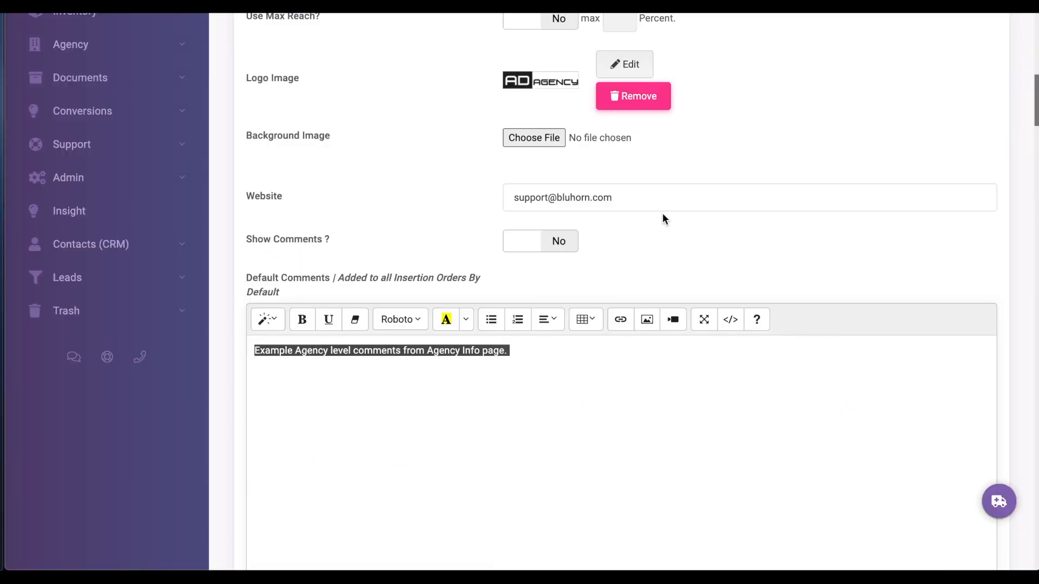
# Leave the Agency Info page for the dashboard and look over its Schedule Training and BluHorn Live resources.
pyautogui.scroll(10, 662, 213)
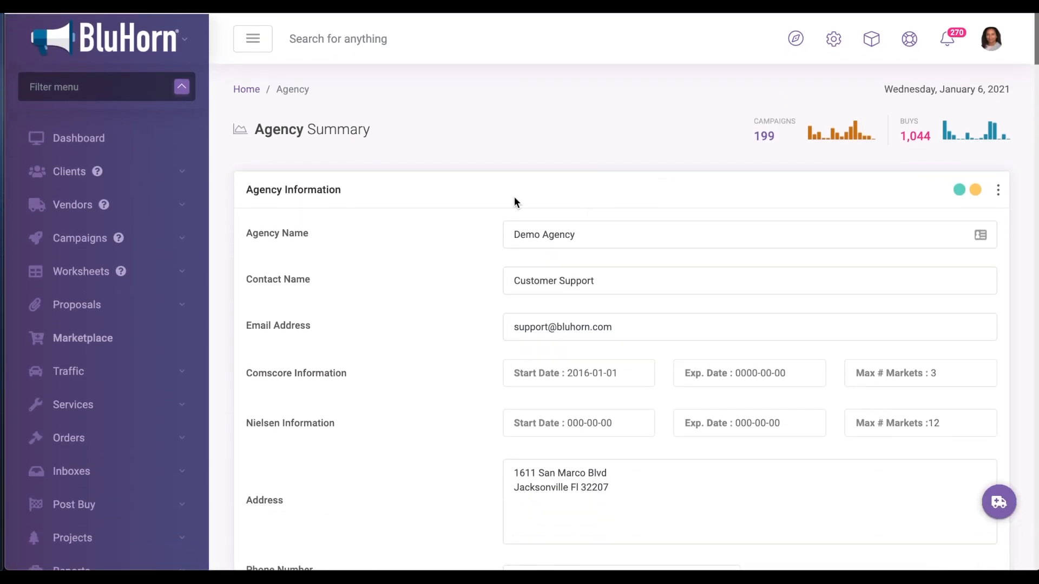
pyautogui.click(125, 147)
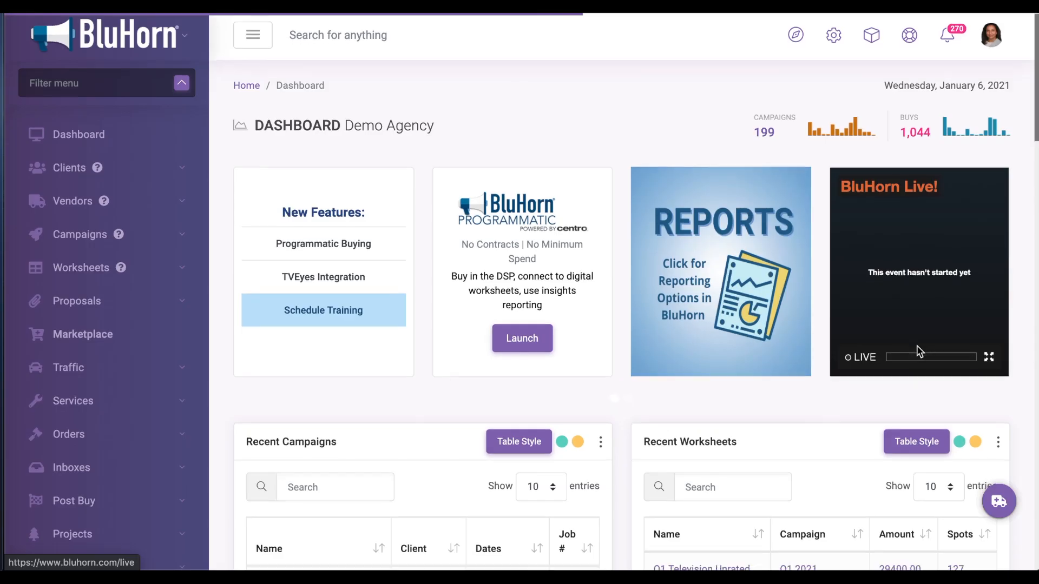
pyautogui.scroll(-5, 916, 345)
pyautogui.scroll(5, 711, 344)
# Return to the Customize Your IO Demo worksheet and open the Help page for creating a support case.
pyautogui.click(712, 348)
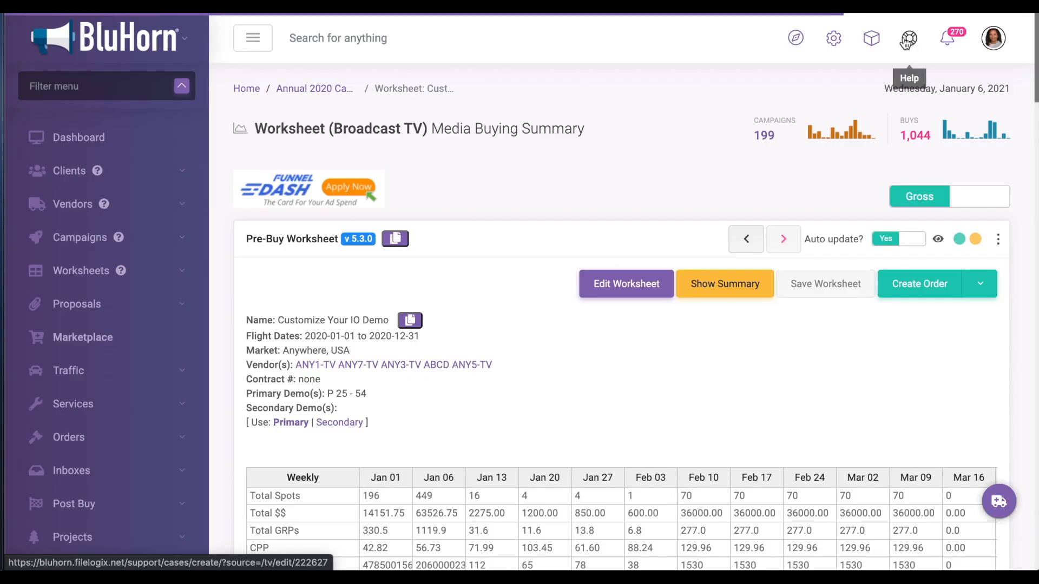
pyautogui.click(911, 46)
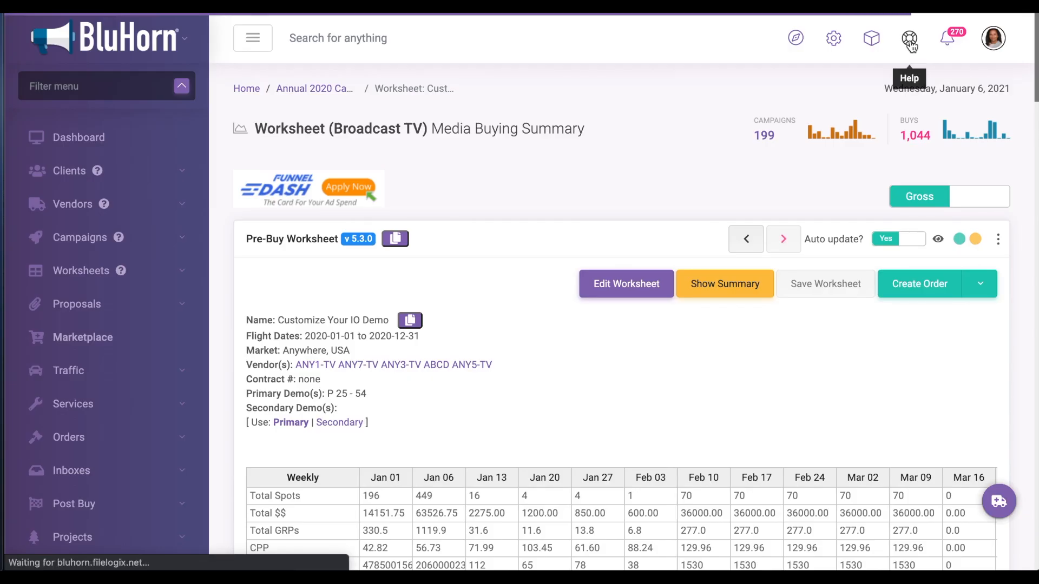